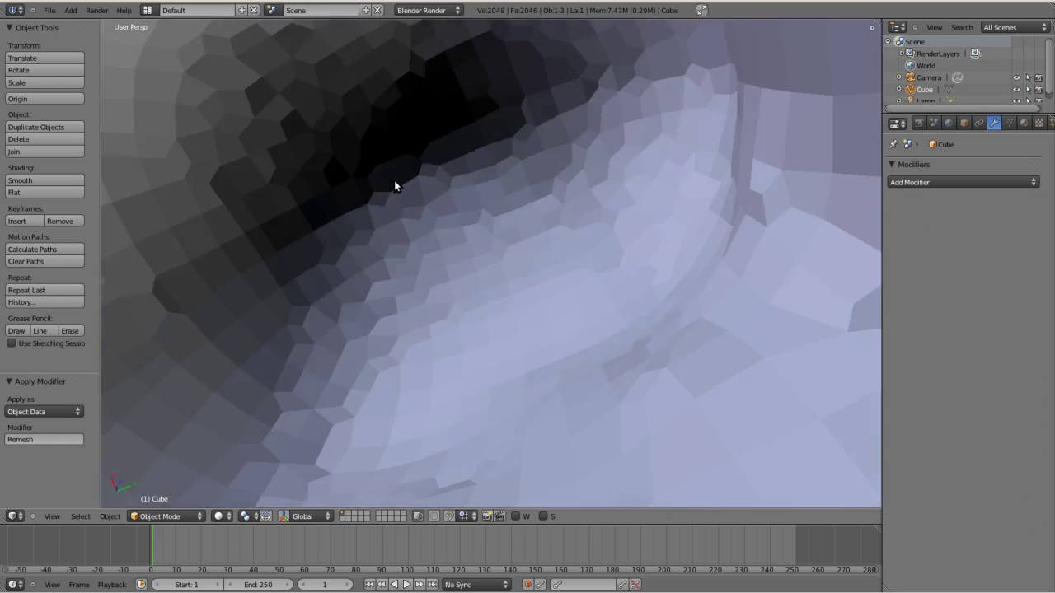
# Save the remeshed base-mesh cube to its blend file with Ctrl+S.
pyautogui.hotkey('ctrl', 's')
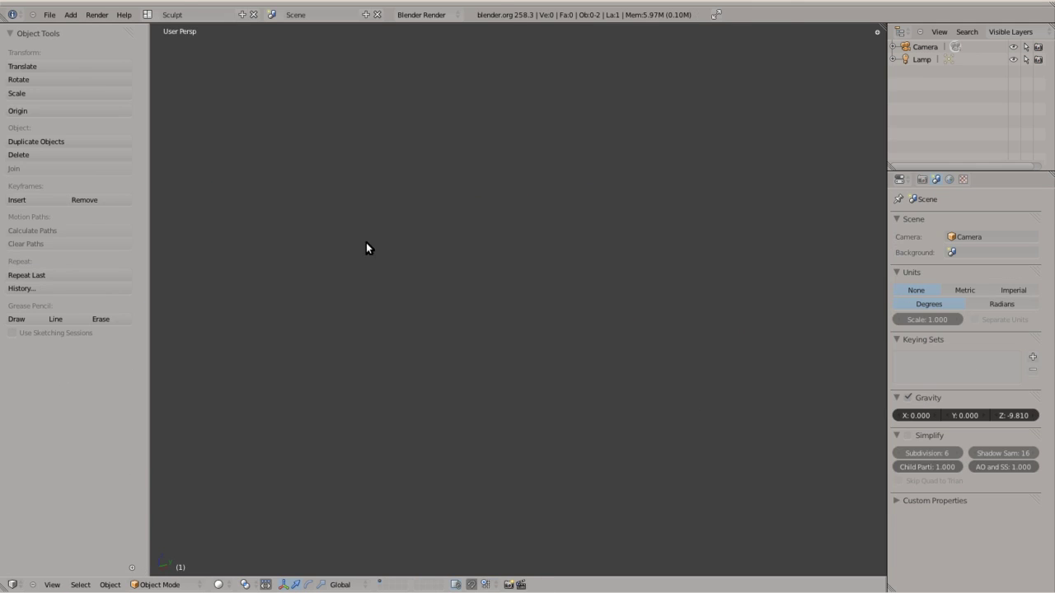
# Append the saved cube and pull its lower mass out into shoulders with the Grab brush.
pyautogui.hotkey('shift', 'F1')
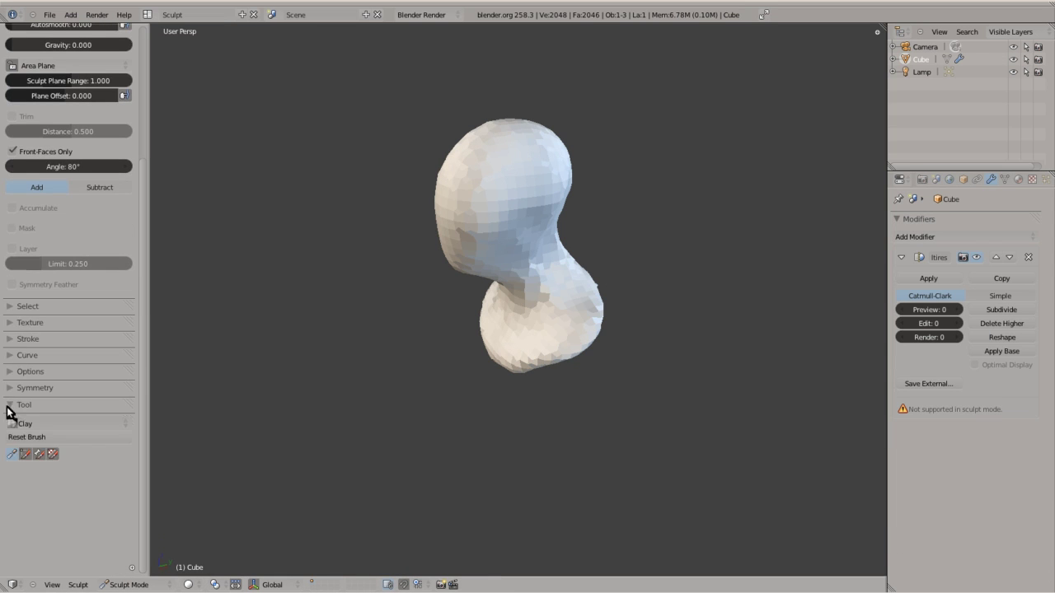
pyautogui.click(8, 405)
pyautogui.scroll(5, 11, 370)
pyautogui.press('KP_1')
pyautogui.press('g')
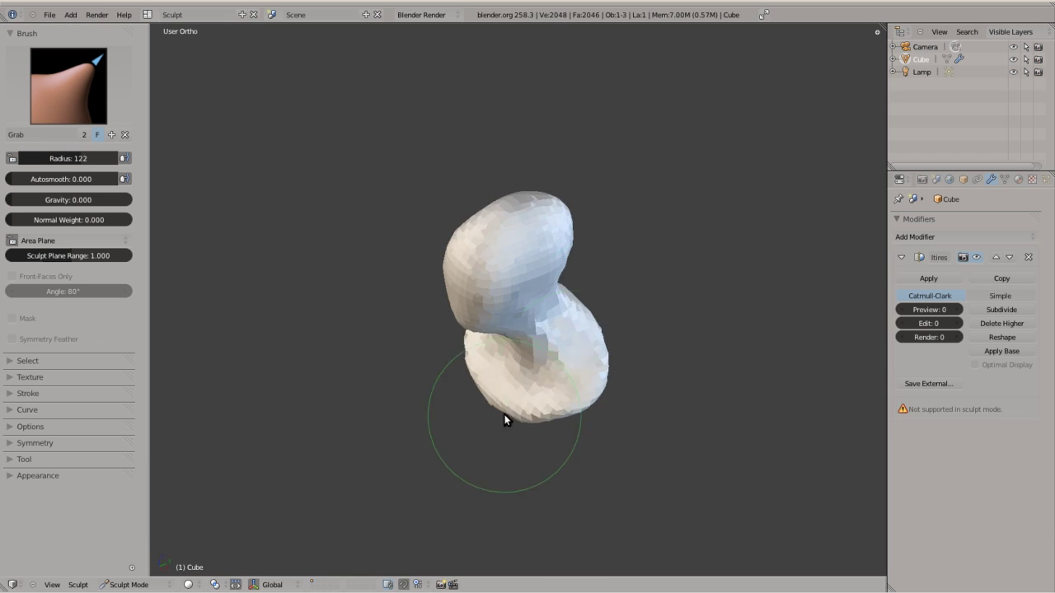
pyautogui.moveTo(580, 381)
pyautogui.mouseDown(button='middle')
pyautogui.moveTo(577, 190)
pyautogui.moveTo(422, 139)
pyautogui.moveTo(550, 156)
pyautogui.moveTo(528, 439)
pyautogui.moveTo(646, 264)
pyautogui.moveTo(559, 243)
pyautogui.moveTo(449, 152)
pyautogui.moveTo(662, 212)
pyautogui.mouseUp(button='middle')
# Block in the head and face with the Clay brush while orbiting around it.
pyautogui.press('c')
pyautogui.scroll(4, 598, 179)
pyautogui.scroll(-3, 559, 242)
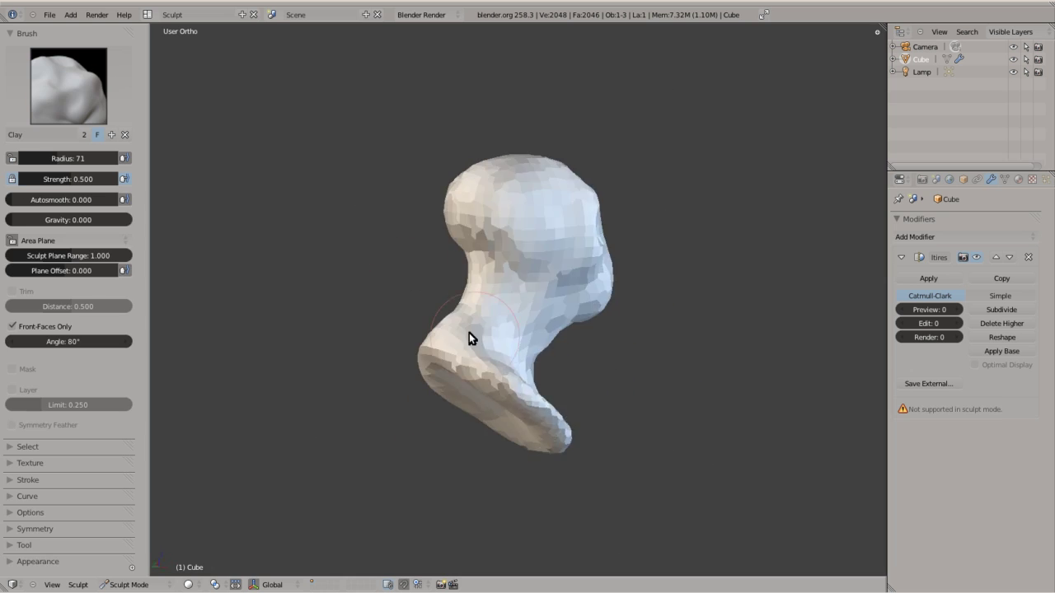
pyautogui.scroll(4, 838, 259)
pyautogui.moveTo(839, 260)
pyautogui.mouseDown(button='middle')
pyautogui.moveTo(608, 272)
pyautogui.moveTo(443, 324)
pyautogui.moveTo(527, 136)
pyautogui.moveTo(610, 217)
pyautogui.moveTo(563, 104)
pyautogui.moveTo(582, 273)
pyautogui.moveTo(673, 241)
pyautogui.moveTo(445, 196)
pyautogui.moveTo(615, 365)
pyautogui.moveTo(409, 337)
pyautogui.moveTo(307, 280)
pyautogui.mouseUp(button='middle')
# Frame the bust and check its shape from front and right-side views.
pyautogui.press('Home')
pyautogui.press('KP_1')
pyautogui.press('g')
pyautogui.press('KP_3')
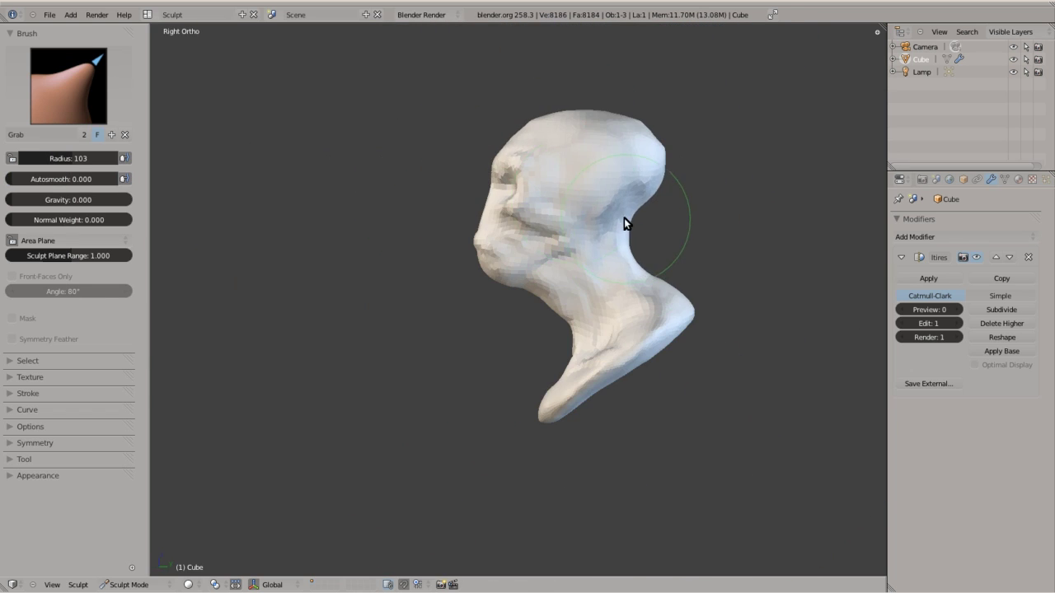
pyautogui.press('KP_1')
pyautogui.press('KP_3')
pyautogui.scroll(-5, 586, 313)
pyautogui.press('KP_3')
pyautogui.scroll(4, 422, 246)
pyautogui.moveTo(667, 233)
pyautogui.mouseDown(button='middle')
pyautogui.moveTo(601, 255)
pyautogui.moveTo(671, 218)
pyautogui.mouseUp(button='middle')
pyautogui.press('KP_3')
# Carve brow, eye-socket, mouth and cheek creases with a small-radius Crease brush.
pyautogui.hotkey('shift', 'c')
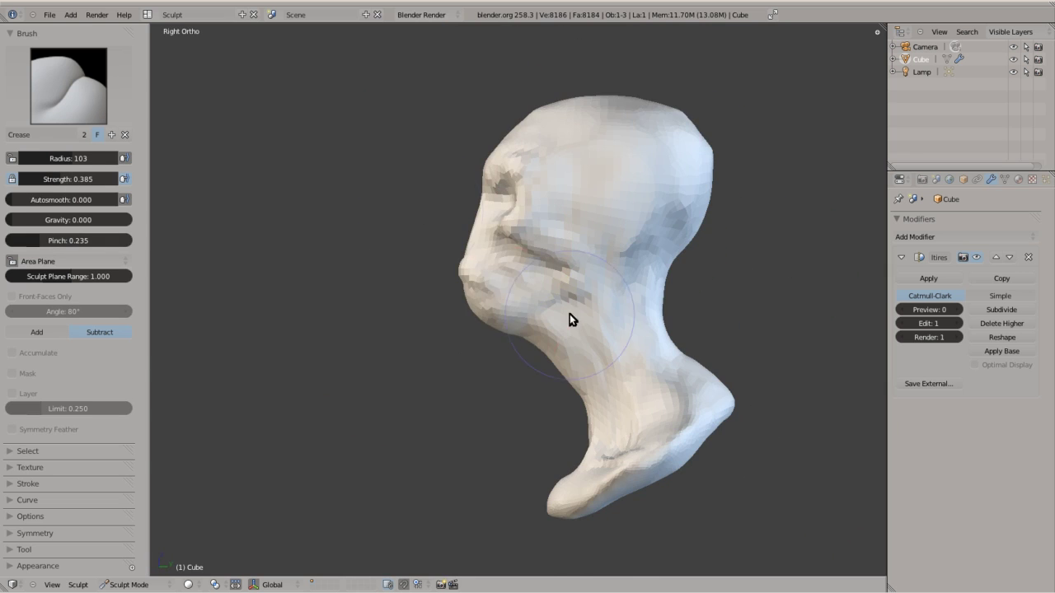
pyautogui.moveTo(569, 314); pyautogui.dragTo(547, 206, button='middle')
pyautogui.scroll(3, 548, 207)
pyautogui.moveTo(492, 254); pyautogui.dragTo(440, 269, button='middle')
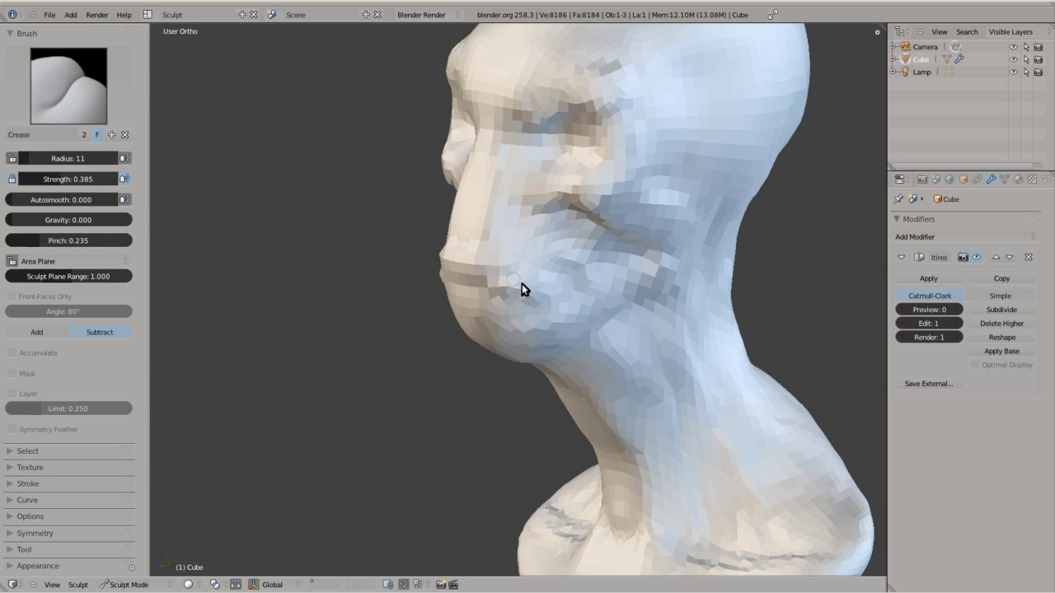
pyautogui.scroll(-3, 522, 283)
pyautogui.moveTo(527, 285)
pyautogui.mouseDown(button='middle')
pyautogui.moveTo(617, 245)
pyautogui.moveTo(629, 165)
pyautogui.moveTo(590, 227)
pyautogui.moveTo(551, 154)
pyautogui.moveTo(561, 266)
pyautogui.moveTo(445, 175)
pyautogui.moveTo(540, 146)
pyautogui.moveTo(631, 149)
pyautogui.moveTo(542, 205)
pyautogui.moveTo(641, 169)
pyautogui.moveTo(545, 130)
pyautogui.moveTo(598, 219)
pyautogui.mouseUp(button='middle')
# Raise the Multires to level 2 and inspect the head up close.
pyautogui.hotkey('ctrl', '2')
pyautogui.scroll(3, 551, 167)
pyautogui.moveTo(552, 168)
pyautogui.mouseDown(button='middle')
pyautogui.moveTo(687, 242)
pyautogui.moveTo(597, 171)
pyautogui.moveTo(572, 120)
pyautogui.moveTo(629, 186)
pyautogui.moveTo(583, 246)
pyautogui.moveTo(495, 187)
pyautogui.moveTo(586, 189)
pyautogui.moveTo(542, 182)
pyautogui.moveTo(551, 252)
pyautogui.moveTo(528, 276)
pyautogui.moveTo(555, 212)
pyautogui.moveTo(392, 148)
pyautogui.moveTo(467, 169)
pyautogui.moveTo(565, 299)
pyautogui.moveTo(510, 243)
pyautogui.moveTo(593, 271)
pyautogui.moveTo(601, 146)
pyautogui.moveTo(523, 205)
pyautogui.moveTo(564, 213)
pyautogui.moveTo(550, 282)
pyautogui.mouseUp(button='middle')
pyautogui.scroll(-3, 392, 148)
# Build up the skull with the Clay brush, orbiting from side to front.
pyautogui.press('c')
pyautogui.scroll(3, 510, 242)
pyautogui.scroll(-3, 601, 146)
pyautogui.scroll(-2, 549, 282)
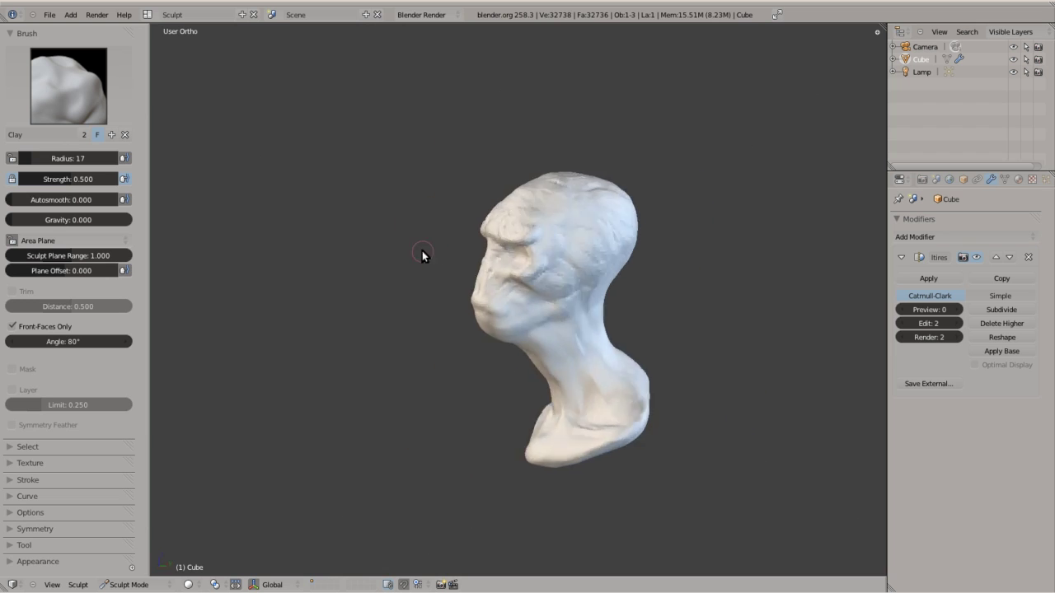
pyautogui.moveTo(422, 250); pyautogui.dragTo(490, 239, button='middle')
pyautogui.scroll(2, 489, 207)
pyautogui.scroll(3, 568, 302)
pyautogui.moveTo(568, 302)
pyautogui.mouseDown(button='middle')
pyautogui.moveTo(518, 234)
pyautogui.moveTo(577, 283)
pyautogui.mouseUp(button='middle')
pyautogui.scroll(2, 539, 290)
pyautogui.scroll(-3, 552, 228)
pyautogui.scroll(1, 523, 281)
# Continue clay build-up on the cheeks and eye bulges from three-quarter views.
pyautogui.moveTo(551, 229)
pyautogui.mouseDown(button='middle')
pyautogui.moveTo(522, 281)
pyautogui.moveTo(520, 245)
pyautogui.moveTo(454, 395)
pyautogui.moveTo(599, 420)
pyautogui.mouseUp(button='middle')
pyautogui.scroll(2, 520, 245)
pyautogui.scroll(-2, 537, 444)
pyautogui.moveTo(538, 444)
pyautogui.mouseDown(button='middle')
pyautogui.moveTo(400, 458)
pyautogui.moveTo(659, 465)
pyautogui.mouseUp(button='middle')
pyautogui.moveTo(609, 360)
pyautogui.mouseDown(button='middle')
pyautogui.moveTo(516, 299)
pyautogui.moveTo(549, 456)
pyautogui.mouseUp(button='middle')
pyautogui.scroll(3, 631, 273)
pyautogui.scroll(-3, 516, 249)
# Scrape the face to define the brow folds and lips.
pyautogui.press('5')
pyautogui.moveTo(515, 250)
pyautogui.mouseDown(button='middle')
pyautogui.moveTo(417, 306)
pyautogui.moveTo(546, 258)
pyautogui.moveTo(569, 278)
pyautogui.moveTo(494, 299)
pyautogui.moveTo(690, 437)
pyautogui.moveTo(580, 449)
pyautogui.moveTo(601, 500)
pyautogui.moveTo(683, 499)
pyautogui.moveTo(572, 313)
pyautogui.moveTo(640, 511)
pyautogui.moveTo(516, 306)
pyautogui.moveTo(552, 266)
pyautogui.moveTo(514, 216)
pyautogui.moveTo(402, 245)
pyautogui.mouseUp(button='middle')
pyautogui.scroll(3, 491, 286)
pyautogui.scroll(-2, 579, 449)
pyautogui.scroll(-2, 579, 449)
pyautogui.scroll(4, 559, 325)
pyautogui.scroll(-1, 401, 245)
pyautogui.scroll(-4, 495, 173)
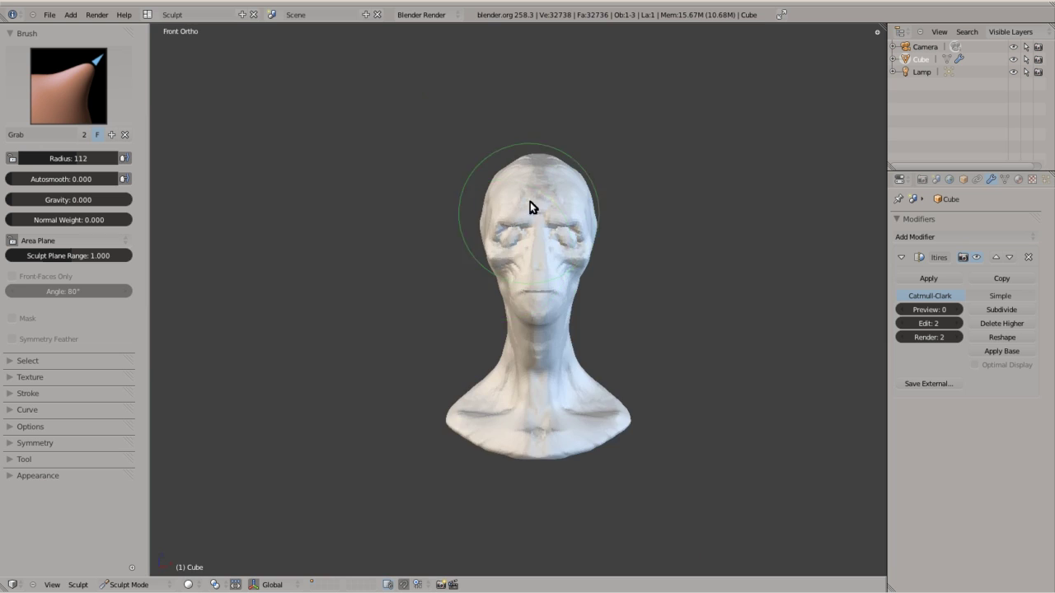
# Widen the shoulders with the Grab brush and check right, front and back views.
pyautogui.press('KP_3')
pyautogui.moveTo(529, 175)
pyautogui.mouseDown(button='middle')
pyautogui.moveTo(601, 276)
pyautogui.moveTo(289, 229)
pyautogui.moveTo(410, 165)
pyautogui.moveTo(453, 156)
pyautogui.moveTo(414, 128)
pyautogui.moveTo(453, 228)
pyautogui.moveTo(483, 245)
pyautogui.moveTo(470, 188)
pyautogui.moveTo(508, 256)
pyautogui.moveTo(520, 240)
pyautogui.moveTo(659, 450)
pyautogui.mouseUp(button='middle')
pyautogui.press('KP_3')
pyautogui.press('KP_1')
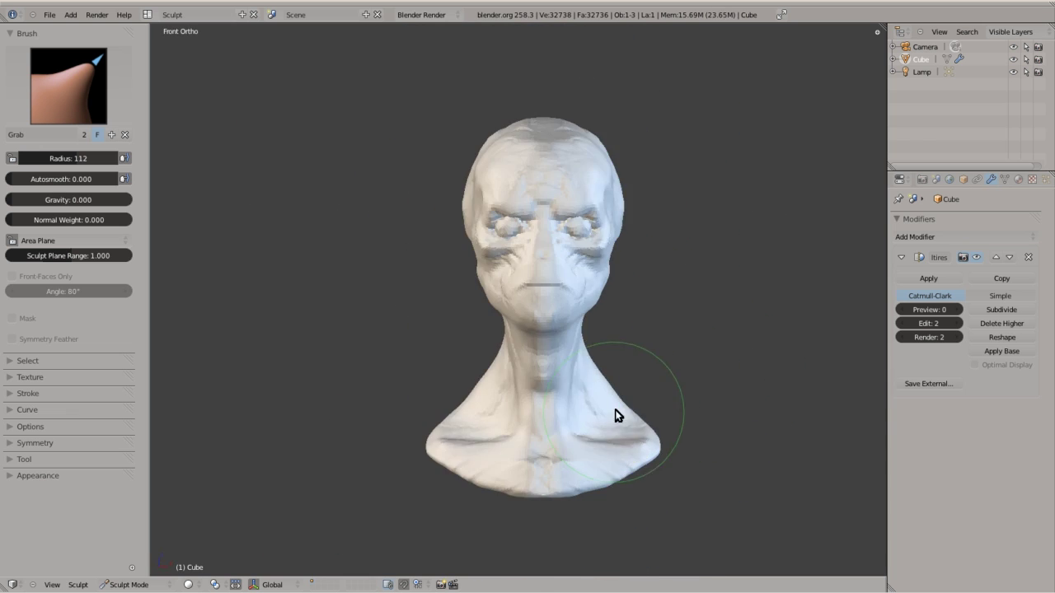
pyautogui.press('ctrl+KP_1')
pyautogui.press('KP_3')
pyautogui.moveTo(637, 328); pyautogui.dragTo(641, 228, button='middle')
# Refine the neck and jaw with the scraping brush.
pyautogui.press('c')
pyautogui.scroll(3, 558, 250)
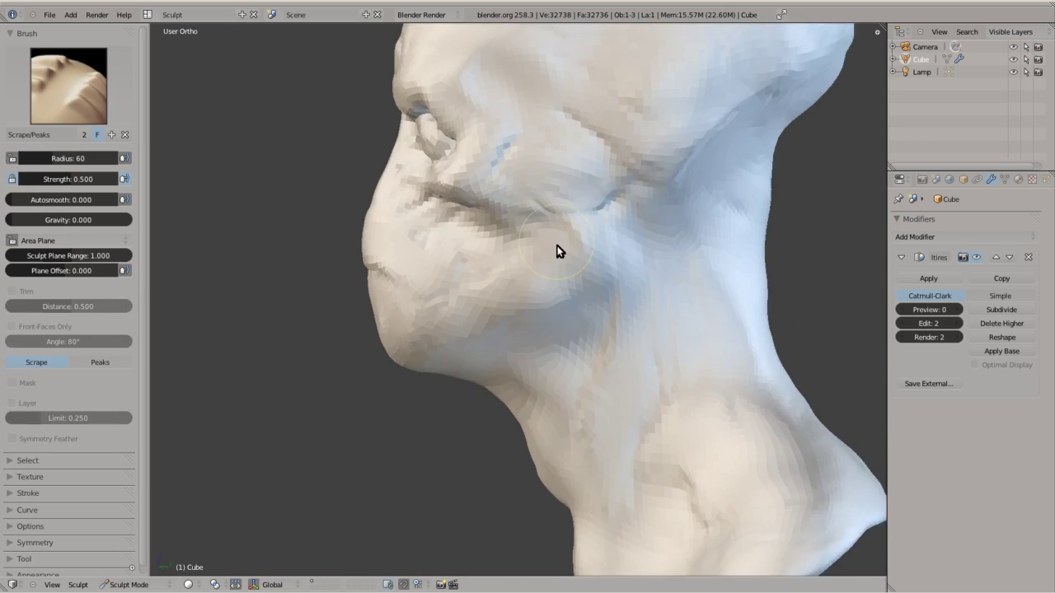
pyautogui.moveTo(558, 250)
pyautogui.mouseDown(button='middle')
pyautogui.moveTo(419, 235)
pyautogui.moveTo(535, 308)
pyautogui.moveTo(408, 199)
pyautogui.moveTo(415, 292)
pyautogui.moveTo(603, 424)
pyautogui.moveTo(554, 440)
pyautogui.moveTo(525, 335)
pyautogui.moveTo(595, 372)
pyautogui.mouseUp(button='middle')
pyautogui.scroll(-3, 535, 308)
pyautogui.scroll(2, 595, 371)
pyautogui.moveTo(634, 267)
pyautogui.mouseDown(button='middle')
pyautogui.moveTo(716, 252)
pyautogui.moveTo(641, 404)
pyautogui.moveTo(555, 288)
pyautogui.moveTo(522, 321)
pyautogui.moveTo(400, 285)
pyautogui.moveTo(549, 168)
pyautogui.moveTo(504, 187)
pyautogui.moveTo(631, 237)
pyautogui.moveTo(459, 195)
pyautogui.moveTo(468, 236)
pyautogui.moveTo(568, 226)
pyautogui.moveTo(454, 262)
pyautogui.moveTo(475, 197)
pyautogui.moveTo(456, 196)
pyautogui.moveTo(556, 286)
pyautogui.mouseUp(button='middle')
pyautogui.scroll(-3, 640, 404)
# Raise the Multires to level 3 and inspect the face from several angles.
pyautogui.press('KP_1')
pyautogui.hotkey('ctrl', '3')
pyautogui.scroll(5, 549, 251)
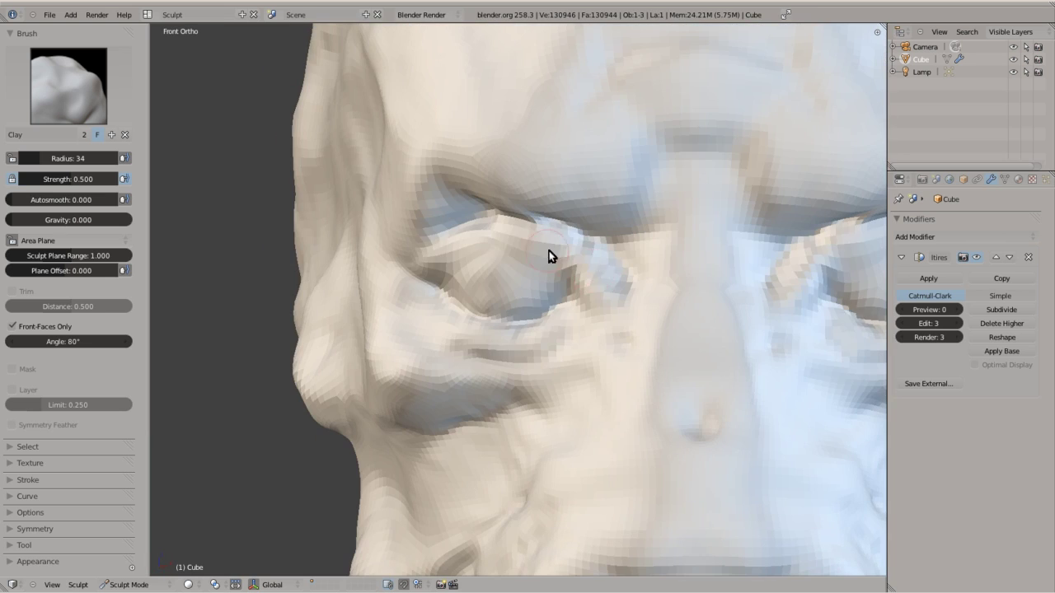
pyautogui.scroll(-5, 429, 282)
pyautogui.moveTo(567, 242)
pyautogui.mouseDown(button='middle')
pyautogui.moveTo(554, 255)
pyautogui.moveTo(619, 360)
pyautogui.mouseUp(button='middle')
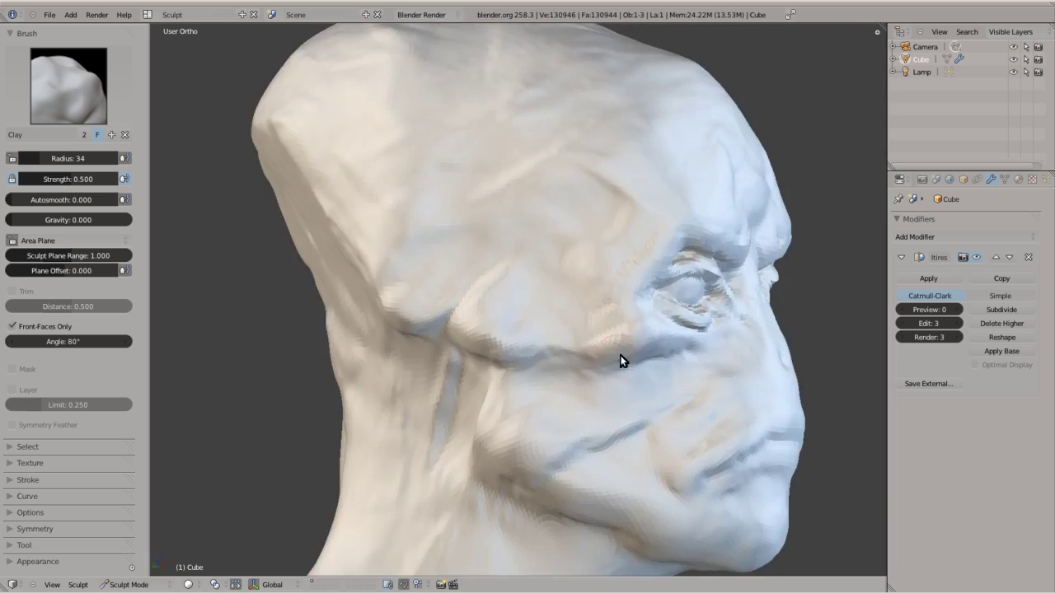
pyautogui.scroll(5, 465, 209)
pyautogui.moveTo(464, 210)
pyautogui.mouseDown(button='middle')
pyautogui.moveTo(405, 296)
pyautogui.moveTo(629, 285)
pyautogui.moveTo(463, 302)
pyautogui.moveTo(431, 404)
pyautogui.mouseUp(button='middle')
pyautogui.scroll(4, 431, 405)
pyautogui.moveTo(758, 382); pyautogui.dragTo(574, 249, button='middle')
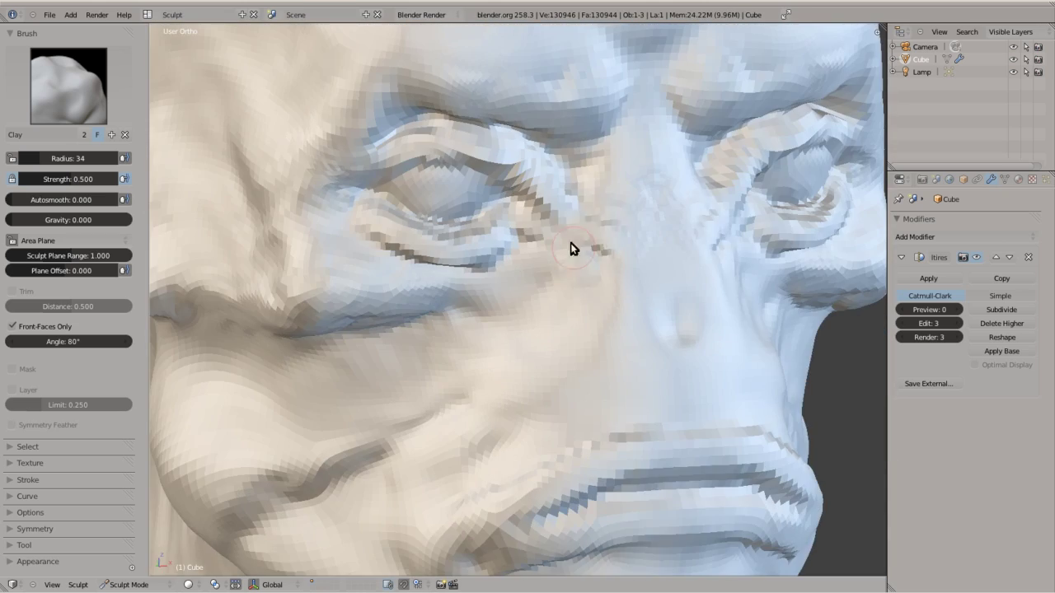
pyautogui.scroll(-5, 690, 342)
pyautogui.moveTo(544, 325)
pyautogui.mouseDown(button='middle')
pyautogui.moveTo(454, 367)
pyautogui.moveTo(473, 357)
pyautogui.moveTo(354, 349)
pyautogui.moveTo(601, 332)
pyautogui.moveTo(512, 388)
pyautogui.moveTo(546, 424)
pyautogui.moveTo(370, 334)
pyautogui.moveTo(600, 332)
pyautogui.moveTo(400, 239)
pyautogui.moveTo(471, 202)
pyautogui.moveTo(474, 93)
pyautogui.mouseUp(button='middle')
# Sharpen the eye folds and cheek wrinkles with the Scrape brush.
pyautogui.hotkey('shift', 's')
pyautogui.scroll(2, 512, 387)
pyautogui.scroll(-1, 370, 334)
pyautogui.scroll(3, 400, 239)
pyautogui.scroll(-3, 400, 239)
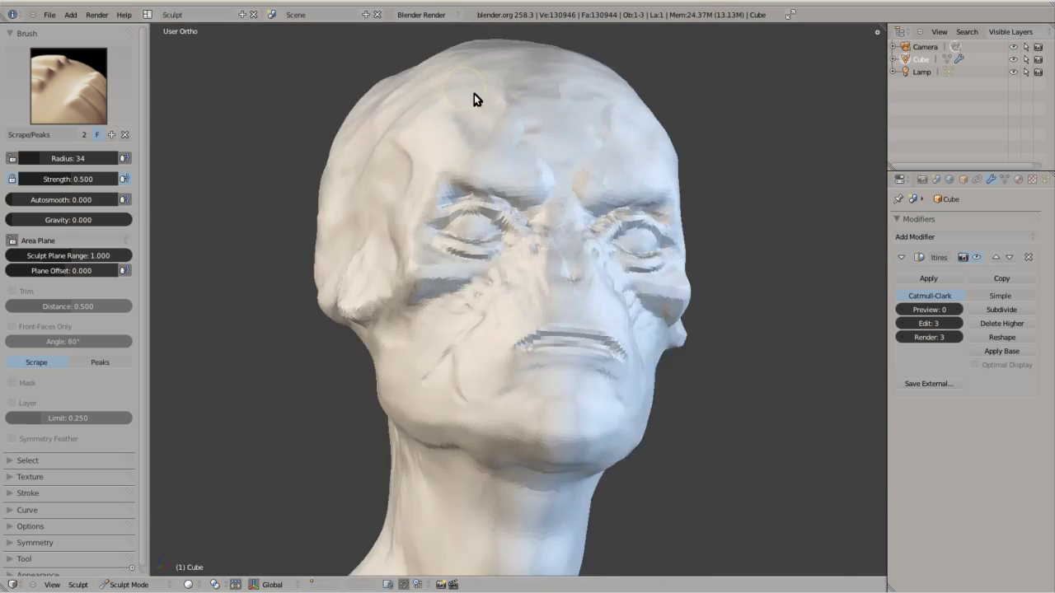
pyautogui.scroll(4, 407, 189)
pyautogui.scroll(-2, 414, 340)
pyautogui.moveTo(459, 358)
pyautogui.mouseDown(button='middle')
pyautogui.moveTo(572, 487)
pyautogui.moveTo(639, 453)
pyautogui.mouseUp(button='middle')
pyautogui.scroll(-2, 572, 487)
pyautogui.scroll(4, 499, 329)
pyautogui.moveTo(498, 329)
pyautogui.mouseDown(button='middle')
pyautogui.moveTo(536, 261)
pyautogui.moveTo(483, 288)
pyautogui.moveTo(400, 245)
pyautogui.moveTo(505, 260)
pyautogui.mouseUp(button='middle')
pyautogui.scroll(-3, 400, 245)
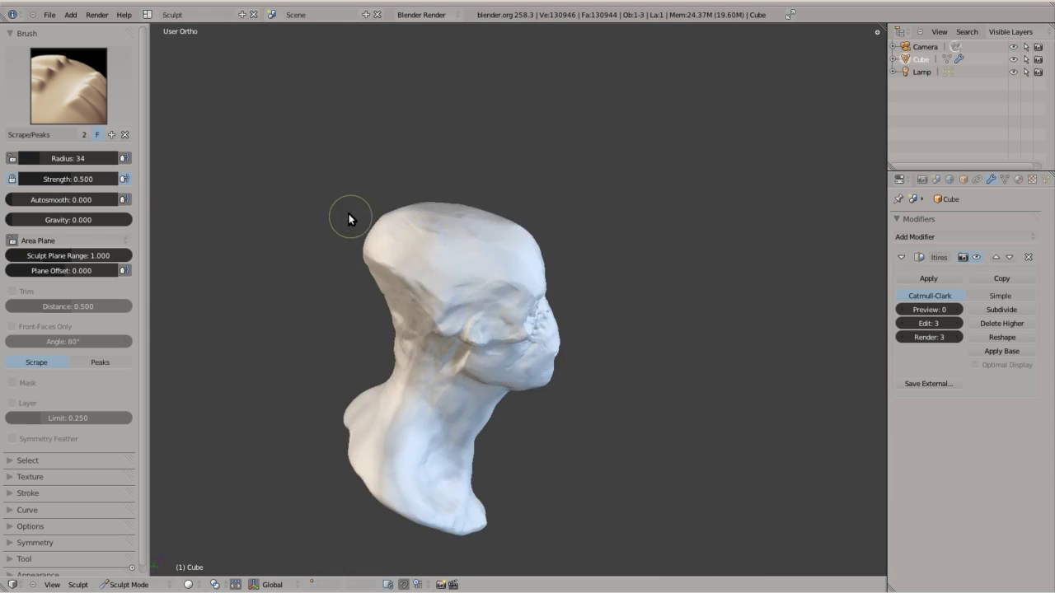
pyautogui.moveTo(349, 213); pyautogui.dragTo(629, 315, button='middle')
pyautogui.moveTo(527, 281)
pyautogui.mouseDown(button='middle')
pyautogui.moveTo(554, 308)
pyautogui.moveTo(677, 369)
pyautogui.moveTo(626, 344)
pyautogui.moveTo(659, 275)
pyautogui.moveTo(431, 239)
pyautogui.moveTo(675, 328)
pyautogui.moveTo(443, 252)
pyautogui.moveTo(607, 226)
pyautogui.moveTo(650, 242)
pyautogui.moveTo(568, 201)
pyautogui.moveTo(469, 321)
pyautogui.moveTo(469, 454)
pyautogui.mouseUp(button='middle')
pyautogui.scroll(2, 531, 332)
# Crease finer wrinkles around the eyes, cheeks and mouth.
pyautogui.hotkey('shift', 'c')
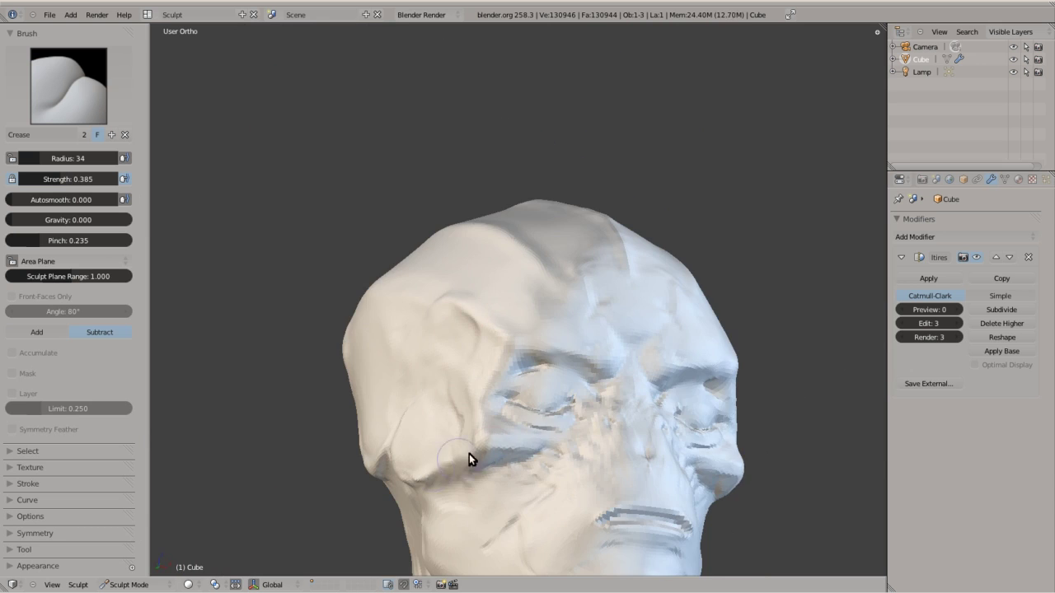
pyautogui.moveTo(601, 367)
pyautogui.mouseDown(button='middle')
pyautogui.moveTo(590, 308)
pyautogui.moveTo(532, 384)
pyautogui.moveTo(523, 331)
pyautogui.moveTo(429, 361)
pyautogui.mouseUp(button='middle')
pyautogui.moveTo(505, 351)
pyautogui.mouseDown(button='middle')
pyautogui.moveTo(502, 376)
pyautogui.moveTo(608, 423)
pyautogui.moveTo(591, 440)
pyautogui.moveTo(539, 251)
pyautogui.moveTo(647, 235)
pyautogui.moveTo(645, 218)
pyautogui.mouseUp(button='middle')
pyautogui.moveTo(643, 296)
pyautogui.mouseDown(button='middle')
pyautogui.moveTo(584, 323)
pyautogui.moveTo(566, 459)
pyautogui.mouseUp(button='middle')
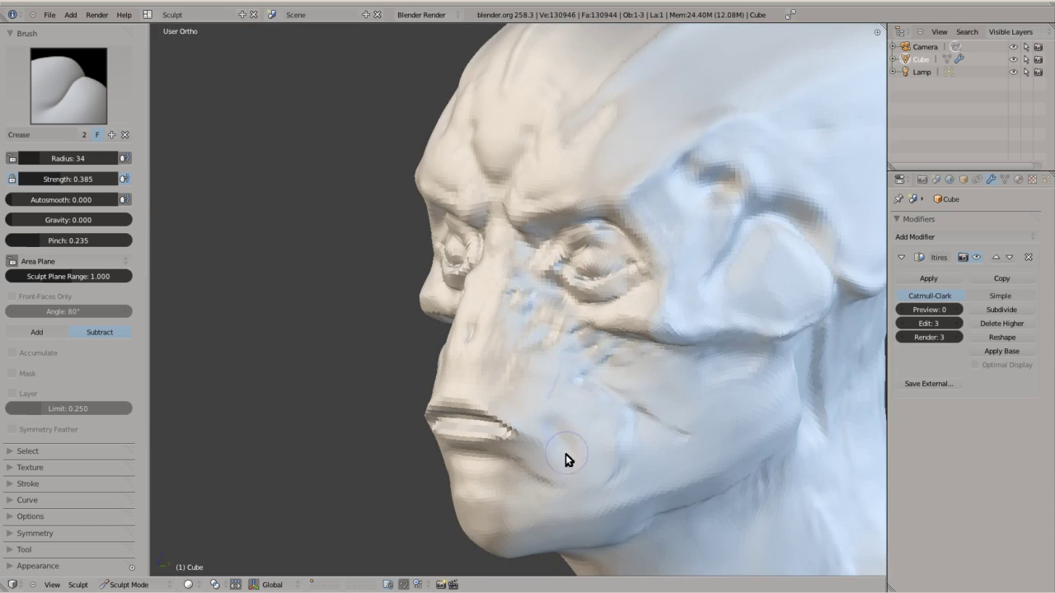
pyautogui.scroll(-3, 495, 387)
pyautogui.moveTo(431, 318); pyautogui.dragTo(321, 590, button='middle')
pyautogui.moveTo(462, 412)
pyautogui.mouseDown(button='middle')
pyautogui.moveTo(512, 331)
pyautogui.moveTo(424, 260)
pyautogui.mouseUp(button='middle')
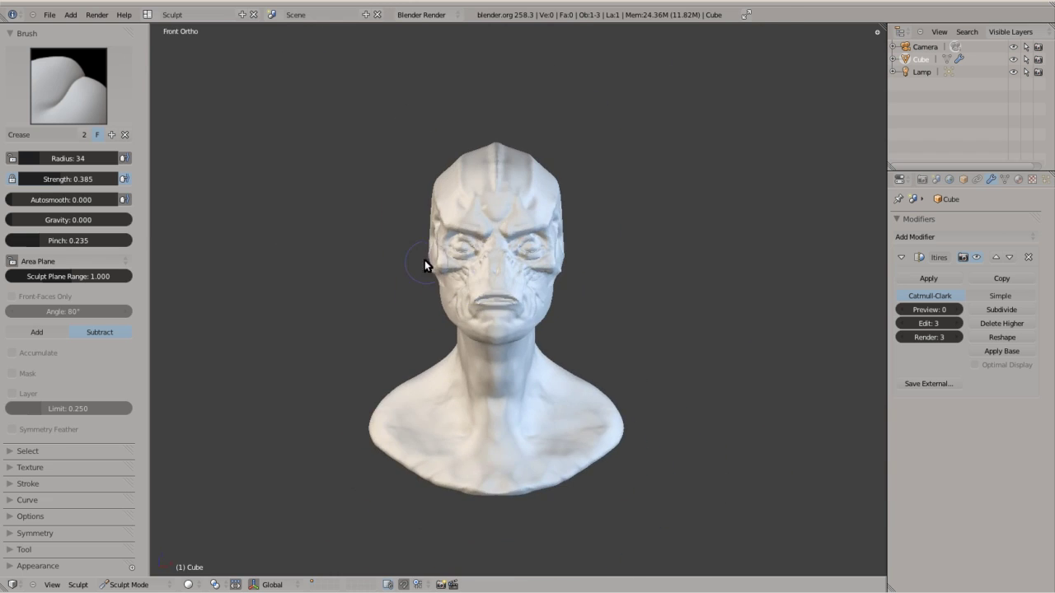
# Reshape the jaw and lips with the Grab brush.
pyautogui.press('g')
pyautogui.scroll(2, 437, 239)
pyautogui.moveTo(442, 220)
pyautogui.mouseDown(button='middle')
pyautogui.moveTo(415, 277)
pyautogui.moveTo(365, 275)
pyautogui.moveTo(464, 280)
pyautogui.moveTo(478, 163)
pyautogui.moveTo(434, 118)
pyautogui.moveTo(419, 134)
pyautogui.moveTo(318, 143)
pyautogui.mouseUp(button='middle')
# Inspect the head from orthographic front, right-side and low tilted views.
pyautogui.press('KP_1')
pyautogui.press('KP_3')
pyautogui.press('KP_5')
pyautogui.scroll(2, 416, 157)
pyautogui.press('KP_1')
pyautogui.scroll(-2, 536, 207)
pyautogui.scroll(2, 407, 141)
pyautogui.moveTo(407, 141)
pyautogui.mouseDown(button='middle')
pyautogui.moveTo(471, 117)
pyautogui.moveTo(387, 328)
pyautogui.moveTo(457, 368)
pyautogui.moveTo(423, 252)
pyautogui.moveTo(430, 158)
pyautogui.moveTo(448, 185)
pyautogui.moveTo(561, 229)
pyautogui.moveTo(396, 182)
pyautogui.moveTo(400, 134)
pyautogui.moveTo(558, 207)
pyautogui.moveTo(445, 325)
pyautogui.moveTo(417, 181)
pyautogui.mouseUp(button='middle')
pyautogui.scroll(-3, 388, 328)
pyautogui.scroll(3, 457, 368)
pyautogui.scroll(-3, 449, 189)
pyautogui.scroll(3, 396, 181)
pyautogui.scroll(-3, 445, 325)
# Set the Scrape/Peaks brush to radius 27 and frame the eye in three-quarter view.
pyautogui.press('KP_5')
pyautogui.hotkey('shift', 't')
pyautogui.scroll(3, 534, 320)
pyautogui.moveTo(459, 311)
pyautogui.mouseDown(button='middle')
pyautogui.moveTo(330, 341)
pyautogui.moveTo(292, 198)
pyautogui.moveTo(486, 333)
pyautogui.moveTo(478, 292)
pyautogui.moveTo(428, 290)
pyautogui.moveTo(388, 252)
pyautogui.mouseUp(button='middle')
pyautogui.scroll(4, 322, 238)
pyautogui.scroll(-4, 322, 233)
pyautogui.moveTo(322, 233)
pyautogui.mouseDown(button='middle')
pyautogui.moveTo(528, 221)
pyautogui.moveTo(525, 207)
pyautogui.mouseUp(button='middle')
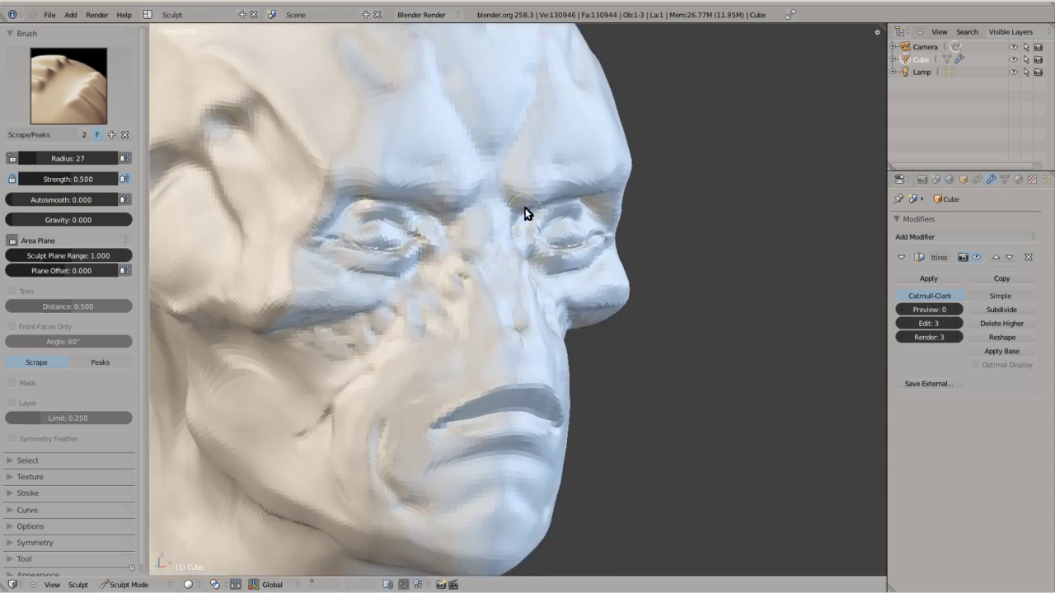
pyautogui.scroll(3, 525, 208)
# Build up clay around the eye bags, working close around the eye.
pyautogui.press('c')
pyautogui.moveTo(182, 116); pyautogui.dragTo(279, 129, button='middle')
pyautogui.scroll(3, 292, 253)
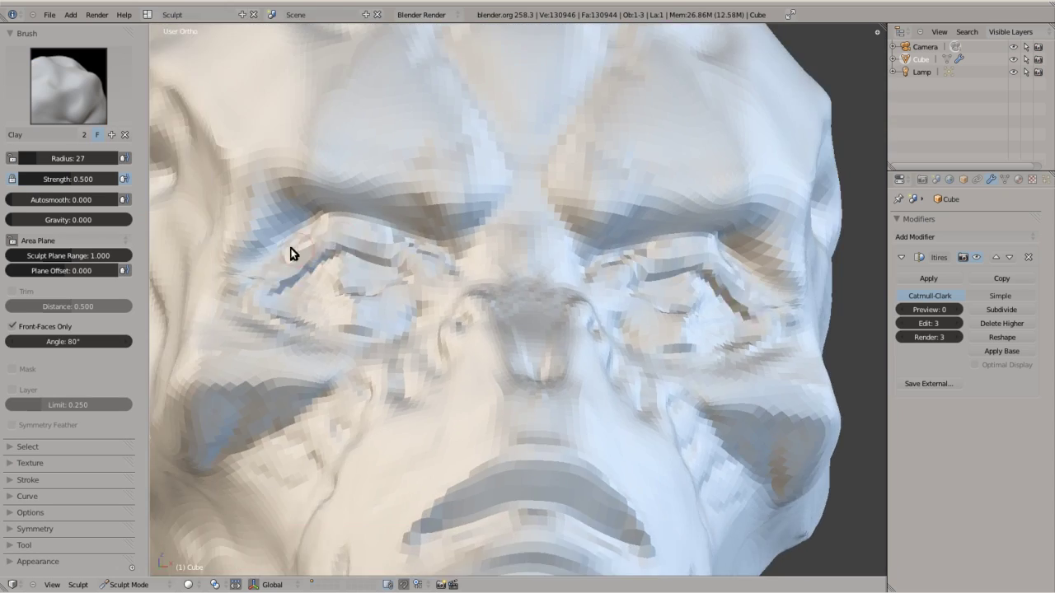
pyautogui.moveTo(292, 252); pyautogui.dragTo(433, 388, button='middle')
pyautogui.scroll(4, 434, 388)
pyautogui.moveTo(182, 302)
pyautogui.mouseDown(button='middle')
pyautogui.moveTo(266, 440)
pyautogui.moveTo(343, 306)
pyautogui.mouseUp(button='middle')
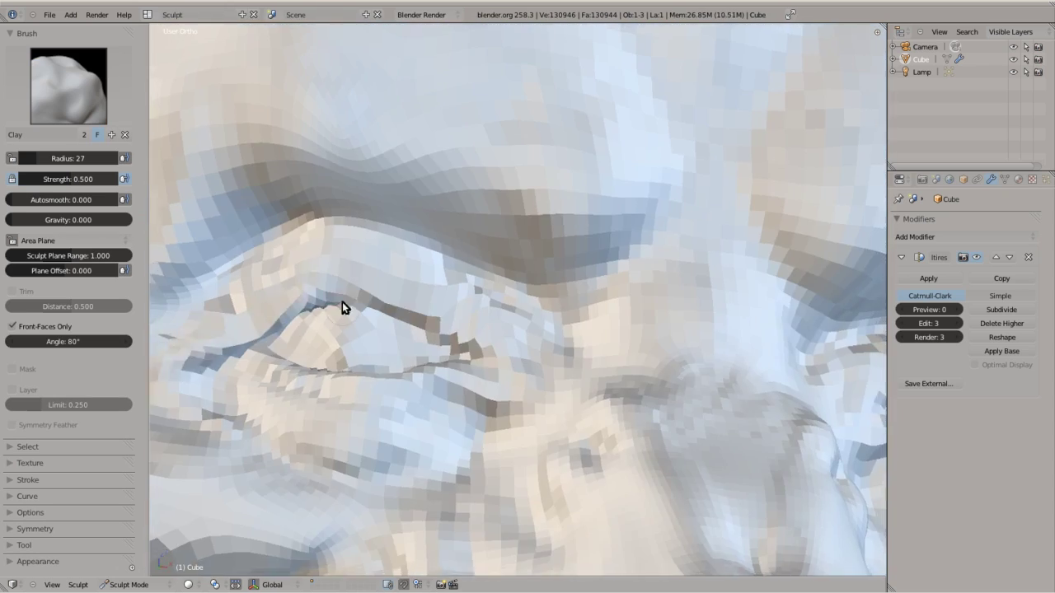
pyautogui.scroll(-5, 469, 269)
pyautogui.moveTo(469, 269); pyautogui.dragTo(398, 245, button='middle')
# Add clay on the cheekbone and temple, smoothing briefly before returning to Clay.
pyautogui.press('KP_1')
pyautogui.moveTo(511, 184)
pyautogui.mouseDown(button='middle')
pyautogui.moveTo(577, 294)
pyautogui.moveTo(632, 346)
pyautogui.mouseUp(button='middle')
pyautogui.scroll(3, 632, 346)
pyautogui.moveTo(629, 233); pyautogui.dragTo(549, 393, button='middle')
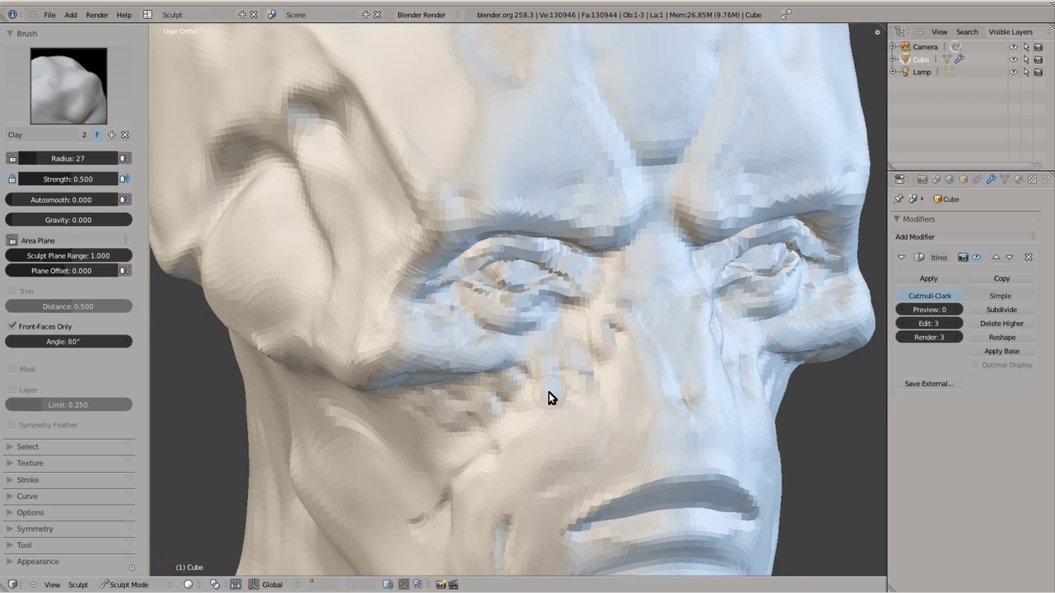
pyautogui.moveTo(427, 407); pyautogui.dragTo(419, 281, button='middle')
pyautogui.moveTo(255, 387)
pyautogui.mouseDown(button='middle')
pyautogui.moveTo(368, 302)
pyautogui.moveTo(473, 488)
pyautogui.moveTo(532, 483)
pyautogui.moveTo(448, 325)
pyautogui.moveTo(551, 424)
pyautogui.moveTo(524, 391)
pyautogui.moveTo(601, 255)
pyautogui.moveTo(579, 184)
pyautogui.moveTo(418, 157)
pyautogui.mouseUp(button='middle')
pyautogui.press('s')
pyautogui.press('c')
# Add a clay stroke along the ridge on top of the skull.
pyautogui.scroll(-5, 450, 214)
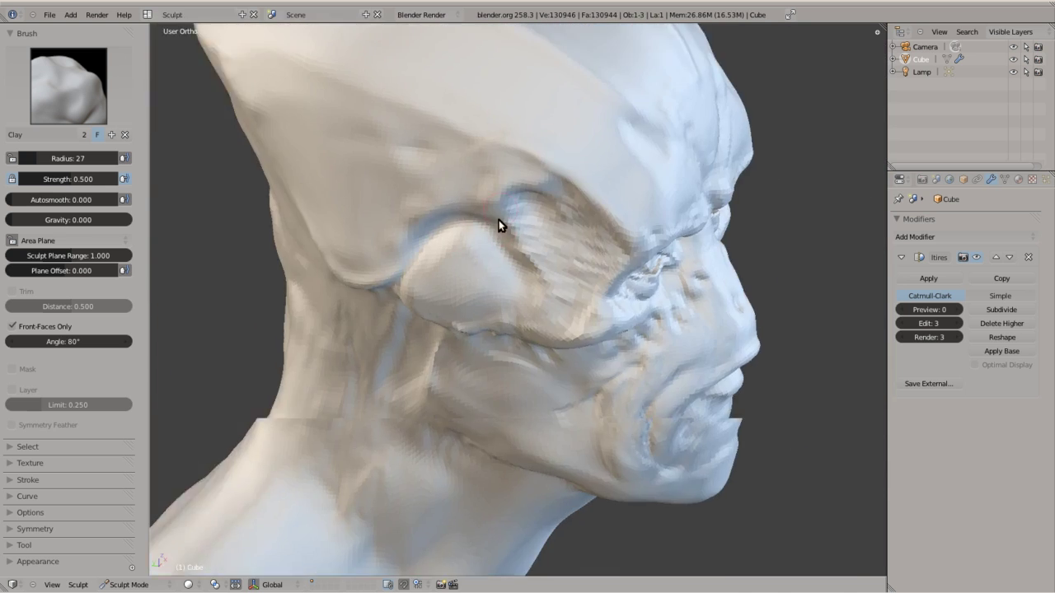
pyautogui.scroll(7, 502, 225)
pyautogui.scroll(-4, 470, 238)
pyautogui.scroll(3, 471, 237)
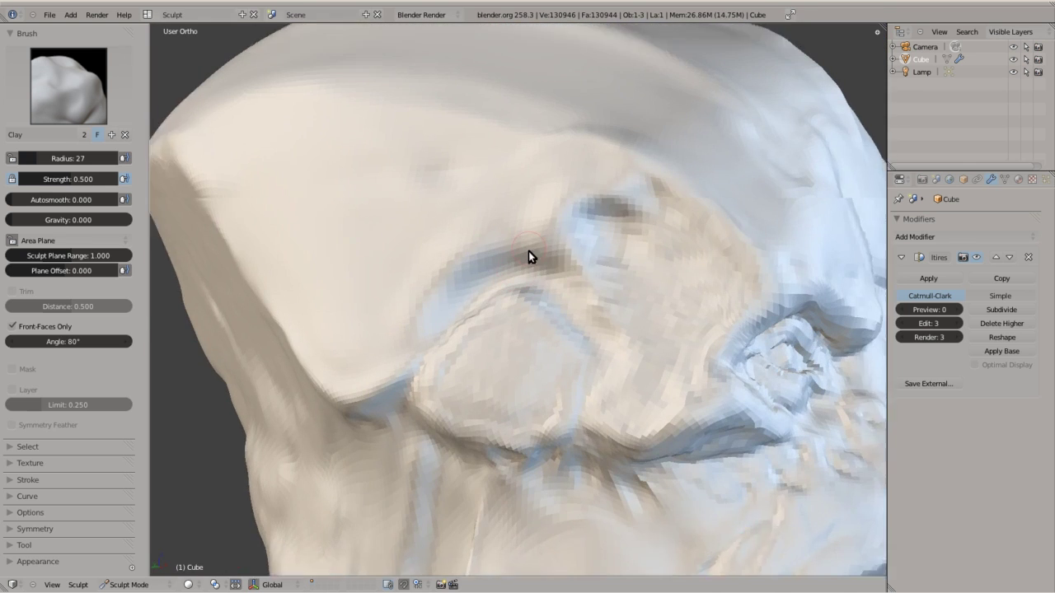
pyautogui.scroll(2, 528, 250)
pyautogui.moveTo(378, 393); pyautogui.dragTo(477, 259, button='middle')
pyautogui.moveTo(157, 272); pyautogui.dragTo(423, 219)
pyautogui.moveTo(423, 219)
pyautogui.mouseDown(button='middle')
pyautogui.moveTo(718, 325)
pyautogui.moveTo(600, 338)
pyautogui.moveTo(594, 313)
pyautogui.moveTo(572, 403)
pyautogui.moveTo(417, 309)
pyautogui.moveTo(443, 281)
pyautogui.mouseUp(button='middle')
# Add small clay marks to the back of the head.
pyautogui.scroll(-2, 593, 337)
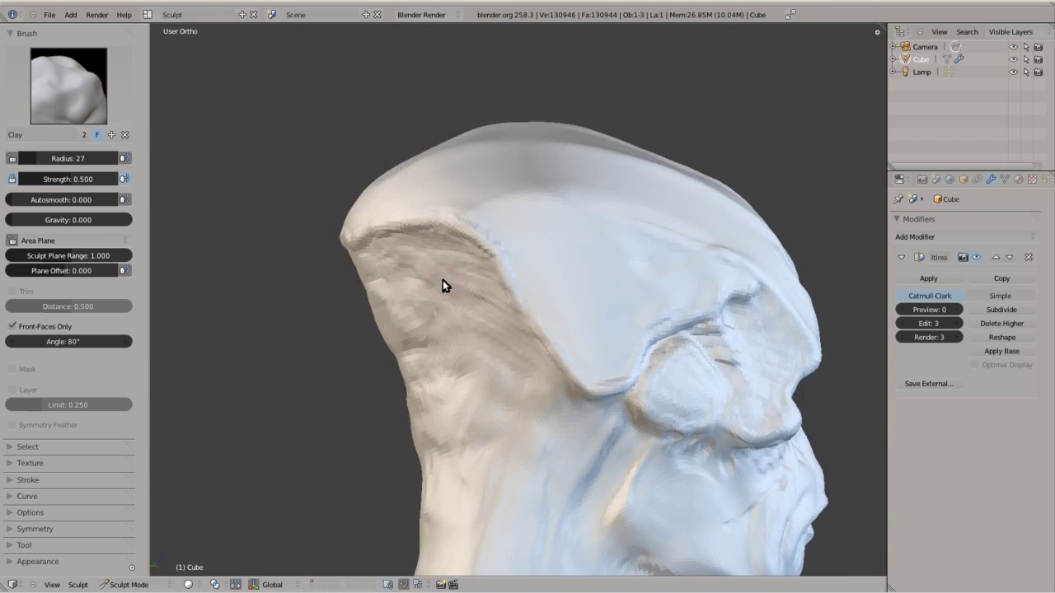
pyautogui.scroll(-4, 470, 336)
pyautogui.moveTo(470, 335); pyautogui.dragTo(443, 351)
pyautogui.moveTo(442, 351)
pyautogui.mouseDown(button='middle')
pyautogui.moveTo(439, 279)
pyautogui.moveTo(469, 360)
pyautogui.moveTo(457, 302)
pyautogui.moveTo(466, 349)
pyautogui.moveTo(558, 349)
pyautogui.moveTo(473, 329)
pyautogui.moveTo(467, 313)
pyautogui.moveTo(497, 278)
pyautogui.mouseUp(button='middle')
pyautogui.scroll(2, 457, 302)
pyautogui.scroll(2, 536, 433)
# Check the bust from the side and below, then centre a front view on the face.
pyautogui.moveTo(535, 432)
pyautogui.mouseDown(button='middle')
pyautogui.moveTo(567, 395)
pyautogui.moveTo(610, 470)
pyautogui.moveTo(598, 395)
pyautogui.moveTo(523, 299)
pyautogui.moveTo(575, 336)
pyautogui.moveTo(527, 438)
pyautogui.moveTo(567, 532)
pyautogui.moveTo(574, 289)
pyautogui.moveTo(648, 417)
pyautogui.mouseUp(button='middle')
pyautogui.scroll(3, 523, 299)
pyautogui.scroll(-3, 523, 298)
pyautogui.scroll(2, 573, 288)
pyautogui.scroll(3, 647, 417)
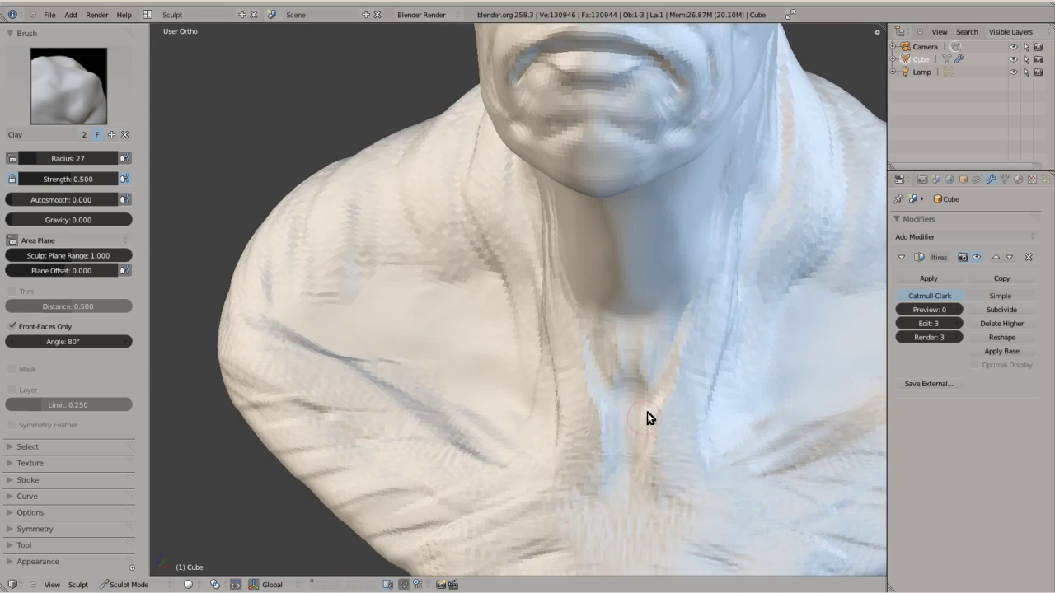
pyautogui.scroll(-3, 568, 275)
pyautogui.moveTo(568, 275)
pyautogui.mouseDown(button='middle')
pyautogui.moveTo(343, 330)
pyautogui.moveTo(483, 354)
pyautogui.moveTo(541, 294)
pyautogui.moveTo(643, 108)
pyautogui.moveTo(548, 201)
pyautogui.moveTo(438, 236)
pyautogui.moveTo(520, 226)
pyautogui.moveTo(384, 294)
pyautogui.mouseUp(button='middle')
pyautogui.scroll(3, 643, 108)
pyautogui.scroll(3, 251, 310)
pyautogui.scroll(-4, 251, 310)
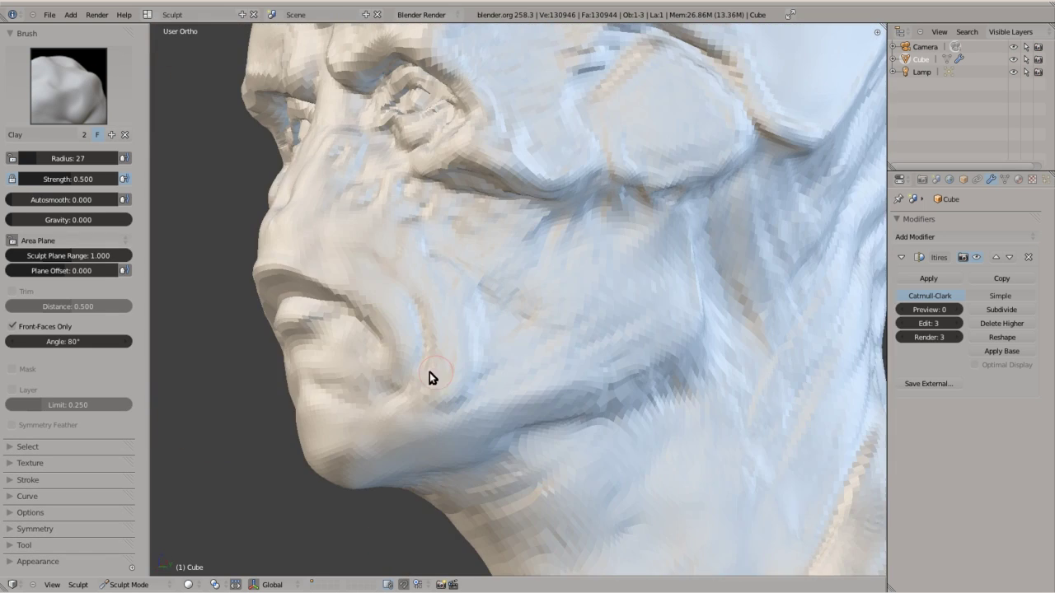
pyautogui.scroll(2, 476, 294)
pyautogui.moveTo(301, 337)
pyautogui.mouseDown(button='middle')
pyautogui.moveTo(475, 294)
pyautogui.moveTo(445, 370)
pyautogui.moveTo(541, 349)
pyautogui.moveTo(299, 424)
pyautogui.moveTo(765, 401)
pyautogui.mouseUp(button='middle')
pyautogui.scroll(-4, 766, 401)
pyautogui.press('KP_1')
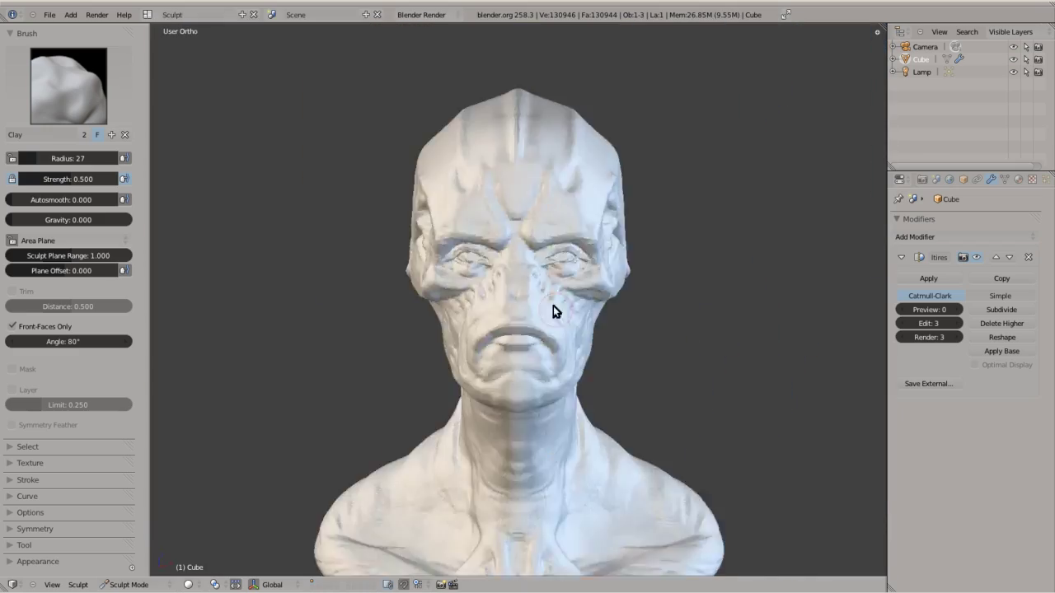
pyautogui.scroll(2, 640, 294)
pyautogui.scroll(1, 730, 332)
pyautogui.moveTo(730, 332)
pyautogui.keyDown('shift'); pyautogui.mouseDown(button='middle')
pyautogui.moveTo(548, 292)
pyautogui.moveTo(525, 341)
pyautogui.moveTo(466, 289)
pyautogui.moveTo(523, 332)
pyautogui.moveTo(526, 359)
pyautogui.moveTo(461, 370)
pyautogui.moveTo(508, 419)
pyautogui.moveTo(481, 516)
pyautogui.moveTo(440, 385)
pyautogui.mouseUp(button='middle'); pyautogui.keyUp('shift')
# Scrape the forehead and brow ridges smoother with the Scrape/Peaks brush.
pyautogui.press('3')
pyautogui.scroll(2, 522, 332)
pyautogui.scroll(-3, 528, 360)
pyautogui.scroll(2, 509, 420)
pyautogui.scroll(-3, 439, 385)
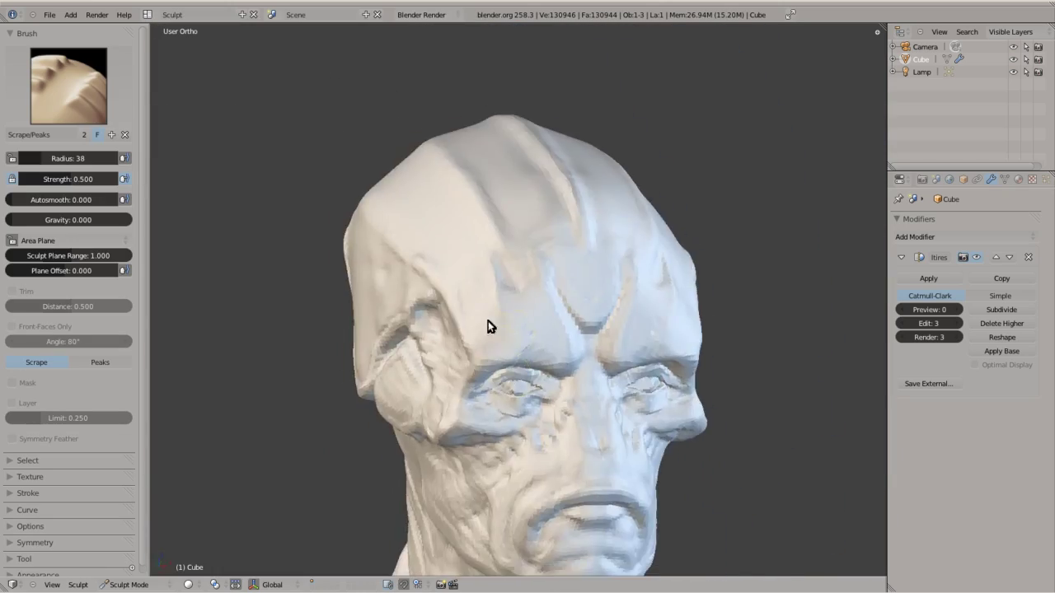
pyautogui.moveTo(487, 327); pyautogui.dragTo(509, 349, button='middle')
pyautogui.scroll(2, 509, 348)
pyautogui.moveTo(497, 313); pyautogui.dragTo(409, 368, button='middle')
pyautogui.scroll(-2, 410, 368)
pyautogui.press('KP_1')
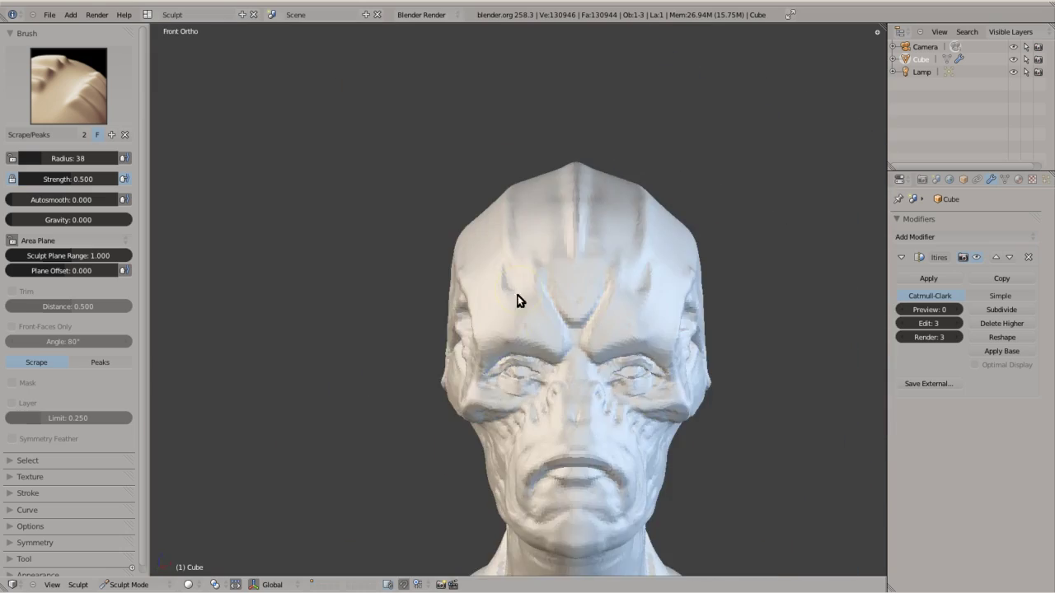
# Set the Grab brush to radius 94 and zoom out to the whole bust.
pyautogui.press('g')
pyautogui.scroll(3, 519, 299)
pyautogui.scroll(-2, 558, 389)
pyautogui.scroll(-1, 447, 302)
pyautogui.scroll(2, 534, 285)
pyautogui.moveTo(404, 255)
pyautogui.mouseDown(button='middle')
pyautogui.moveTo(476, 288)
pyautogui.moveTo(598, 245)
pyautogui.moveTo(451, 277)
pyautogui.moveTo(452, 379)
pyautogui.moveTo(362, 292)
pyautogui.mouseUp(button='middle')
pyautogui.scroll(2, 476, 288)
pyautogui.press('KP_1')
pyautogui.press('ctrl+KP_1')
pyautogui.scroll(-3, 482, 291)
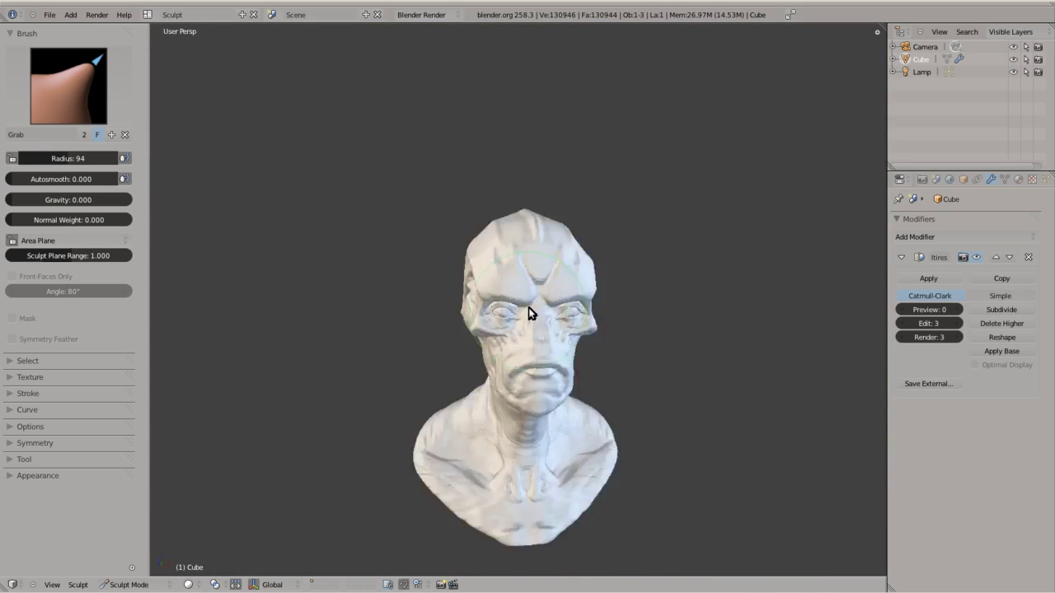
# Carve crease lines into the forehead, brow and nose bridge from the front view.
pyautogui.press('KP_1')
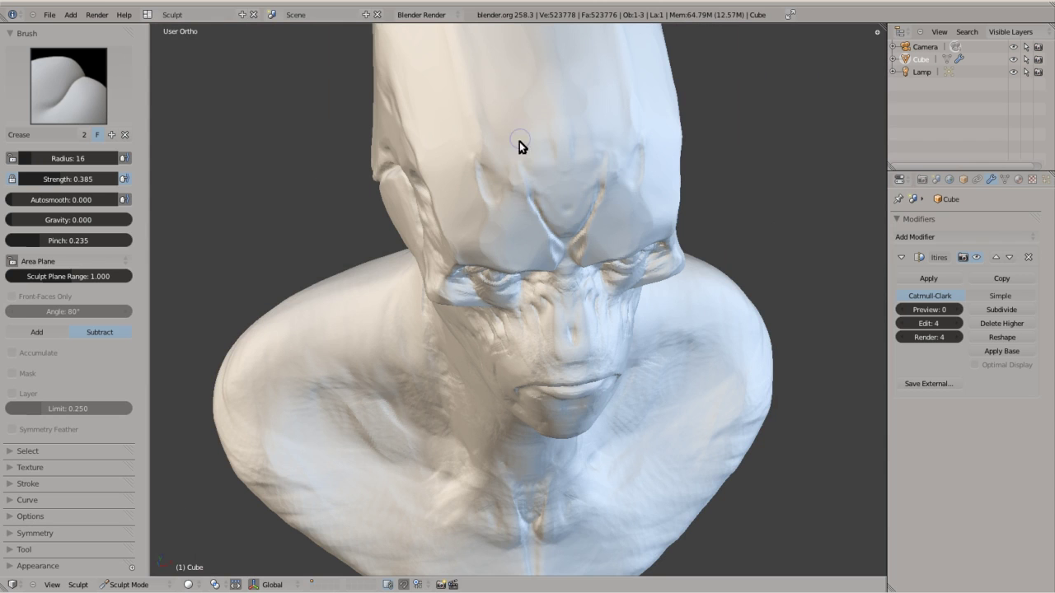
pyautogui.moveTo(501, 193); pyautogui.dragTo(483, 169)
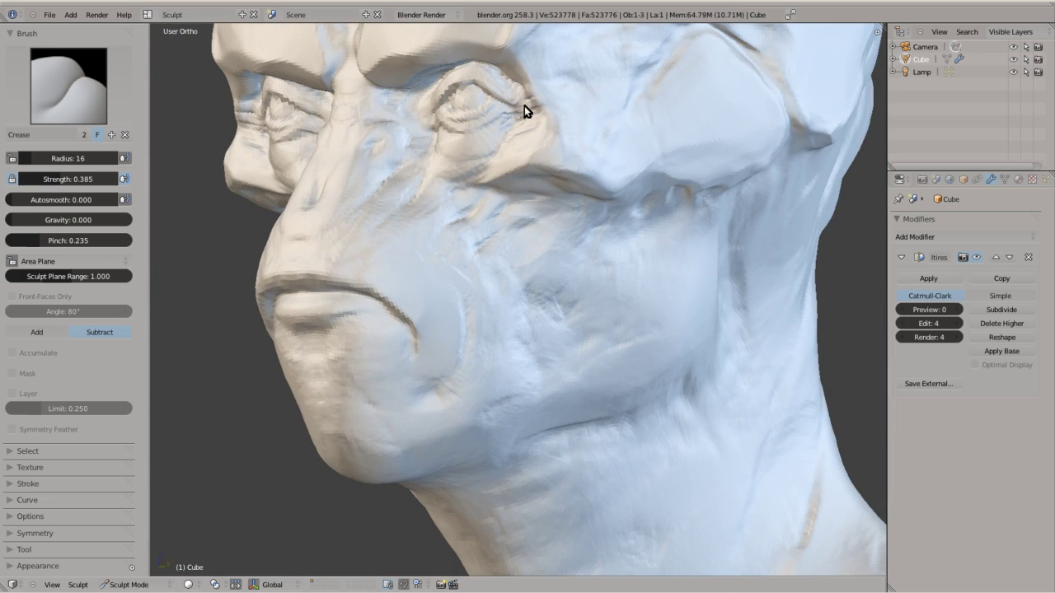
pyautogui.moveTo(492, 97); pyautogui.dragTo(283, 167)
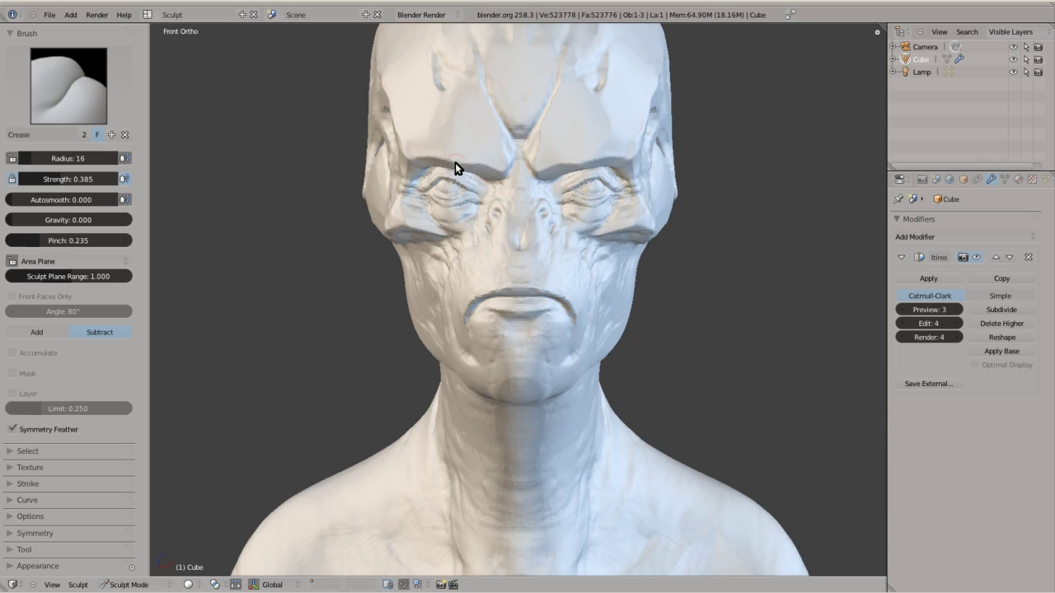
# Orbit around the bust to check the profile and back, then return to front.
pyautogui.moveTo(390, 222)
pyautogui.mouseDown(button='middle')
pyautogui.moveTo(477, 199)
pyautogui.moveTo(532, 199)
pyautogui.mouseUp(button='middle')
pyautogui.scroll(-5, 577, 189)
pyautogui.moveTo(594, 179)
pyautogui.mouseDown(button='middle')
pyautogui.moveTo(400, 180)
pyautogui.moveTo(590, 180)
pyautogui.mouseUp(button='middle')
pyautogui.press('KP_1')
pyautogui.scroll(3, 538, 204)
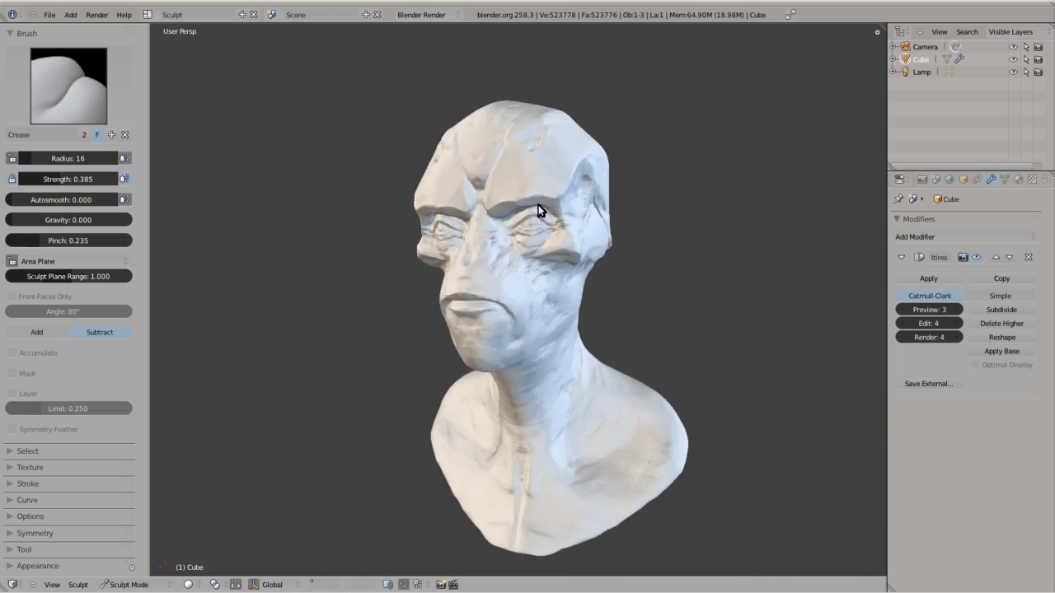
pyautogui.scroll(2, 563, 186)
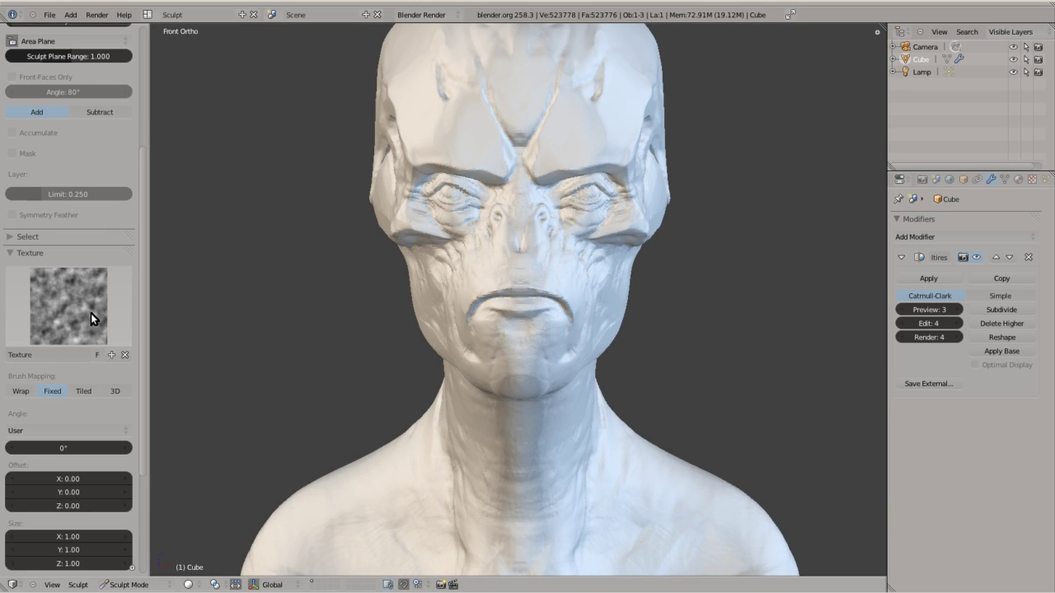
# Add a new Image or Movie brush texture and browse the alpha subfolders.
pyautogui.click(89, 311)
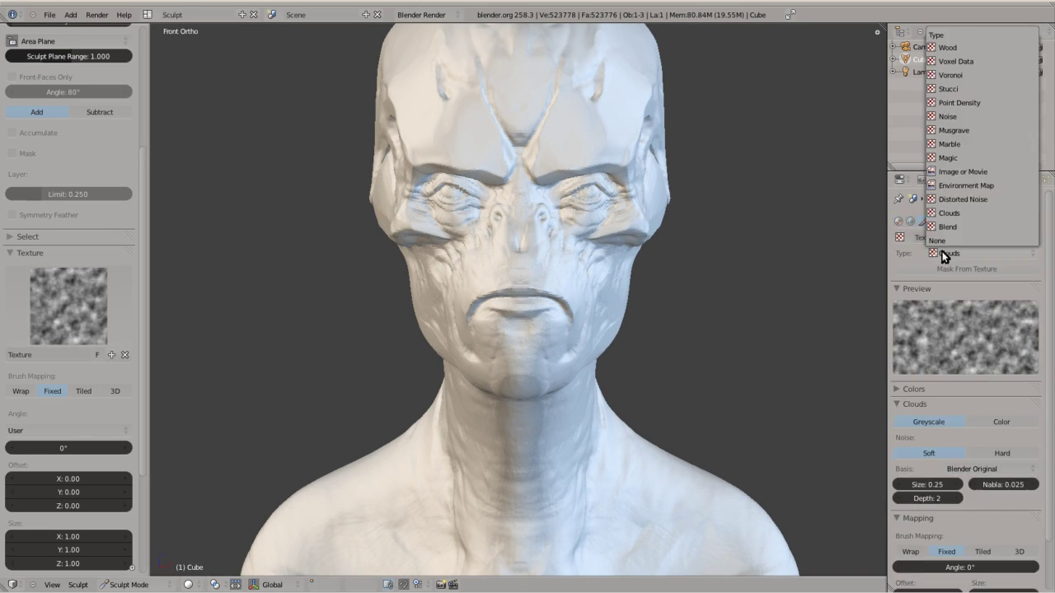
pyautogui.click(942, 251)
pyautogui.click(37, 169)
pyautogui.doubleClick(266, 110)
pyautogui.doubleClick(229, 121)
pyautogui.click(189, 113)
pyautogui.click(189, 110)
pyautogui.click(194, 111)
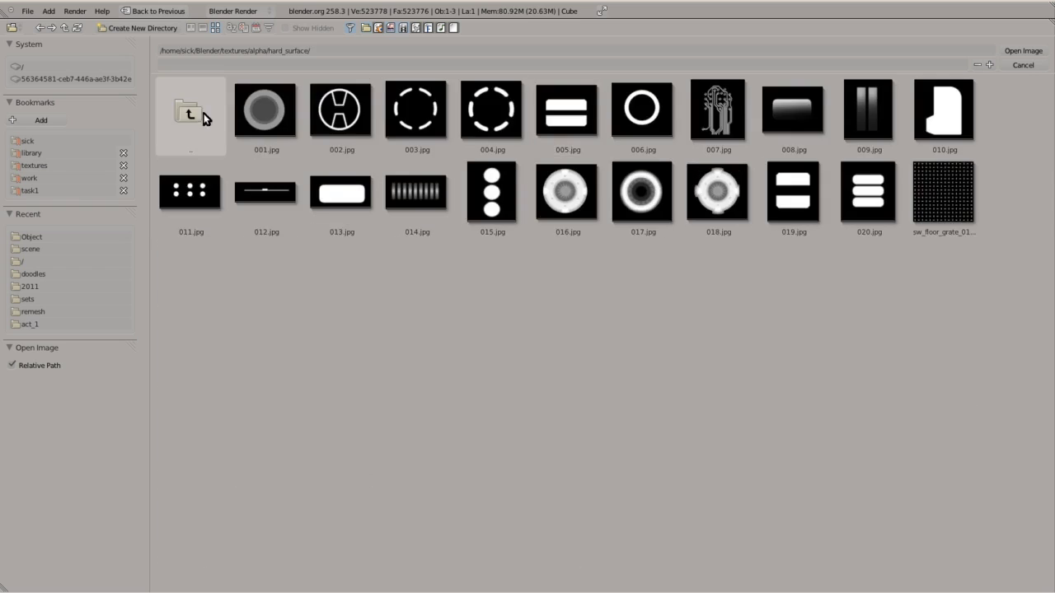
pyautogui.click(198, 116)
pyautogui.click(199, 121)
# Load SKULL02.png from organic_alphas as the brush texture and collapse its settings.
pyautogui.click(341, 110)
pyautogui.click(360, 110)
pyautogui.click(189, 111)
pyautogui.click(189, 111)
pyautogui.click(189, 110)
pyautogui.click(344, 183)
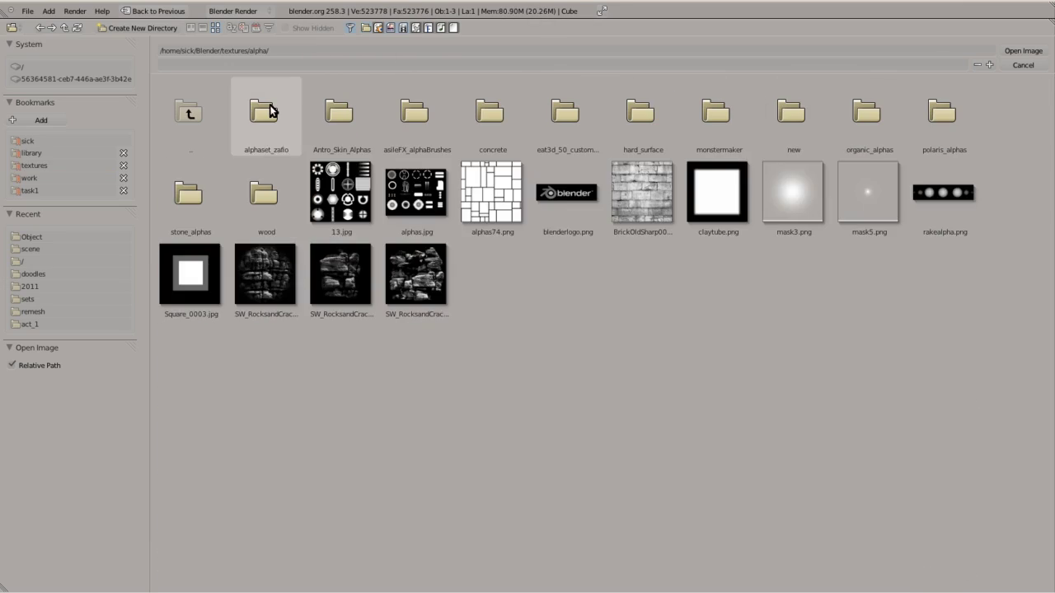
pyautogui.click(866, 110)
pyautogui.click(942, 446)
pyautogui.doubleClick(942, 447)
pyautogui.moveTo(258, 123); pyautogui.dragTo(157, 247, button='middle')
pyautogui.click(12, 253)
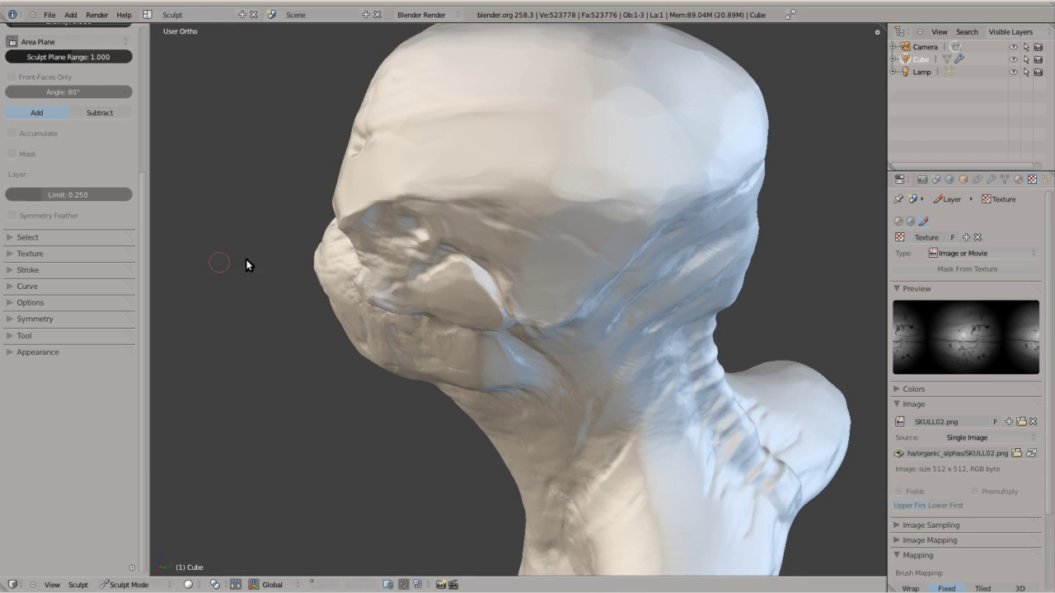
pyautogui.scroll(5, 99, 130)
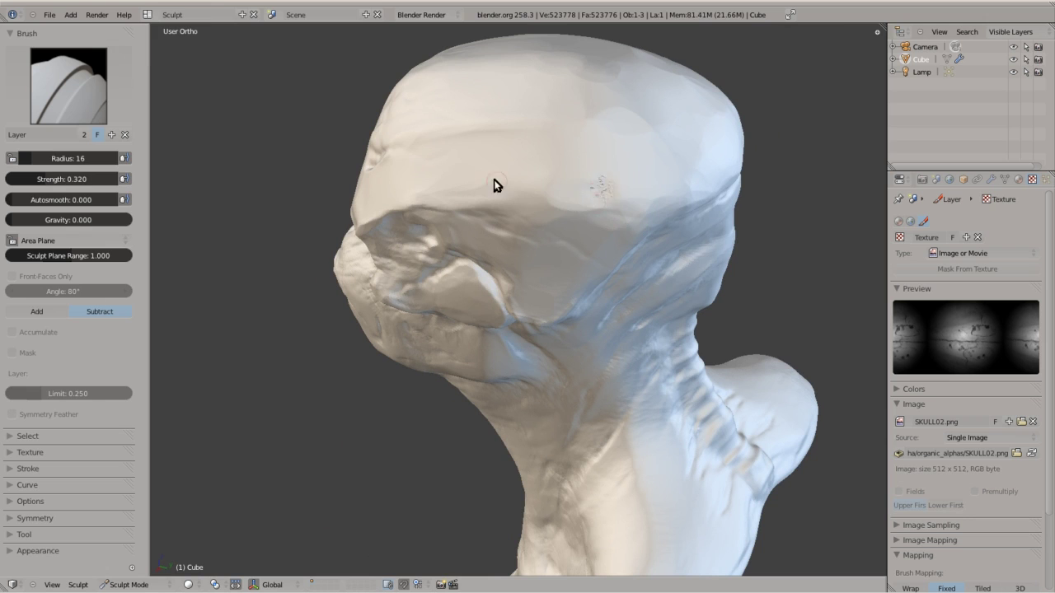
# Lower the brush strength to 0.09 and stamp skull detail while orbiting the head.
pyautogui.hotkey('shift', 'f')
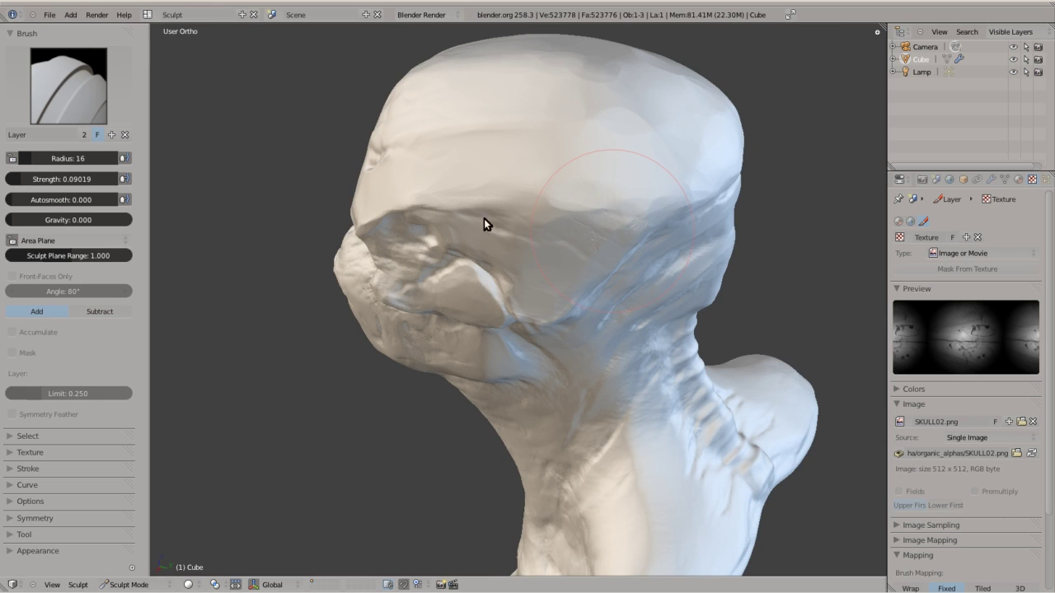
pyautogui.click(482, 247)
pyautogui.moveTo(482, 248); pyautogui.dragTo(555, 160, button='middle')
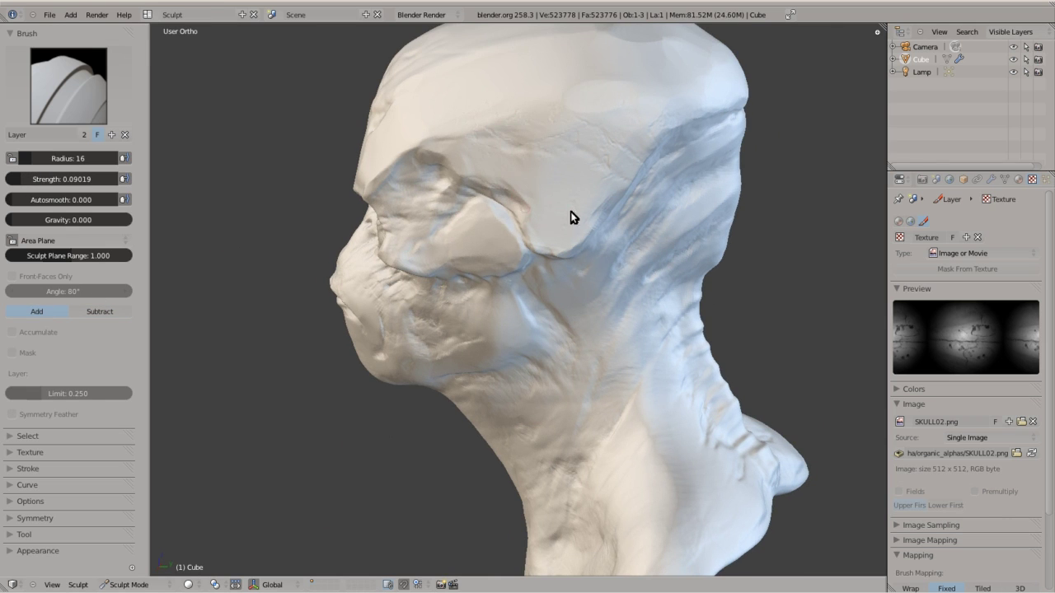
pyautogui.moveTo(474, 169)
pyautogui.mouseDown(button='middle')
pyautogui.moveTo(547, 228)
pyautogui.moveTo(528, 170)
pyautogui.mouseUp(button='middle')
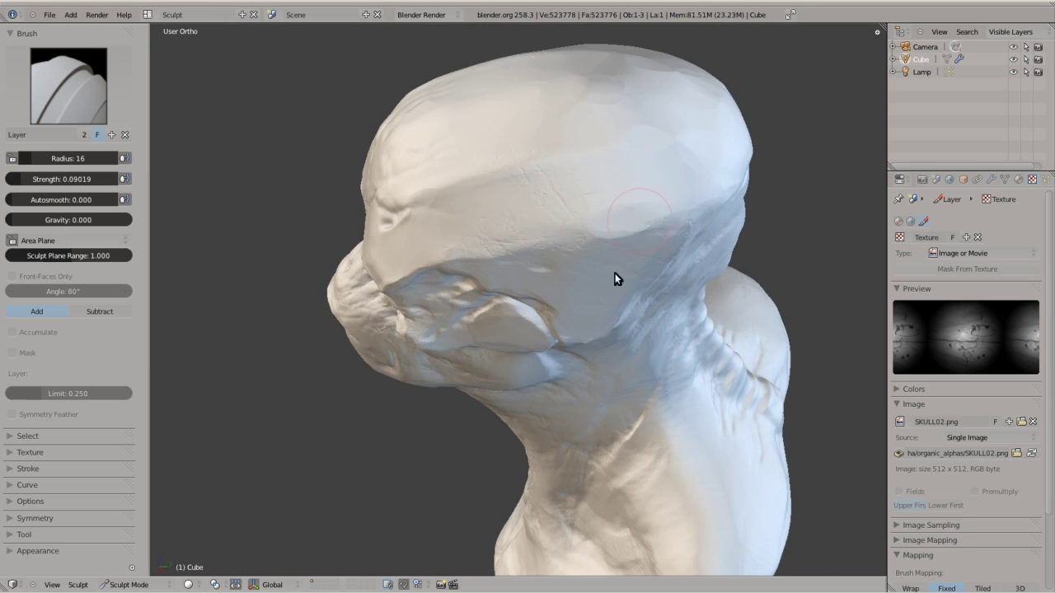
pyautogui.moveTo(618, 278); pyautogui.dragTo(637, 129, button='middle')
pyautogui.moveTo(624, 176)
pyautogui.mouseDown(button='middle')
pyautogui.moveTo(544, 134)
pyautogui.moveTo(533, 252)
pyautogui.moveTo(584, 226)
pyautogui.moveTo(454, 130)
pyautogui.mouseUp(button='middle')
pyautogui.moveTo(482, 172)
pyautogui.mouseDown(button='middle')
pyautogui.moveTo(581, 210)
pyautogui.moveTo(508, 314)
pyautogui.mouseUp(button='middle')
pyautogui.moveTo(443, 167); pyautogui.dragTo(603, 146, button='middle')
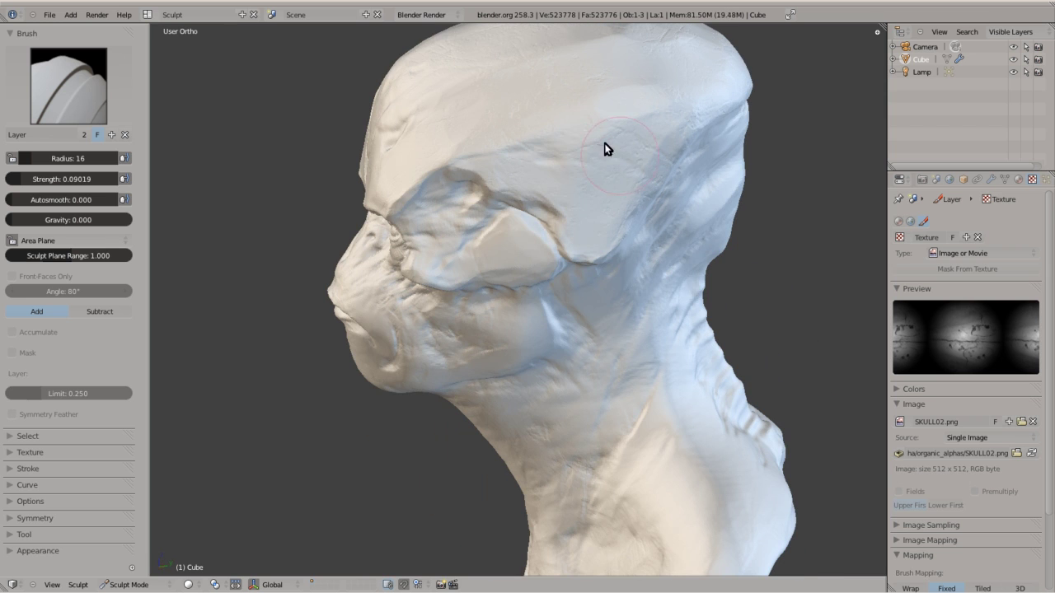
pyautogui.moveTo(428, 259)
pyautogui.mouseDown(button='middle')
pyautogui.moveTo(501, 141)
pyautogui.moveTo(472, 210)
pyautogui.moveTo(374, 90)
pyautogui.moveTo(448, 198)
pyautogui.moveTo(494, 177)
pyautogui.moveTo(546, 123)
pyautogui.mouseUp(button='middle')
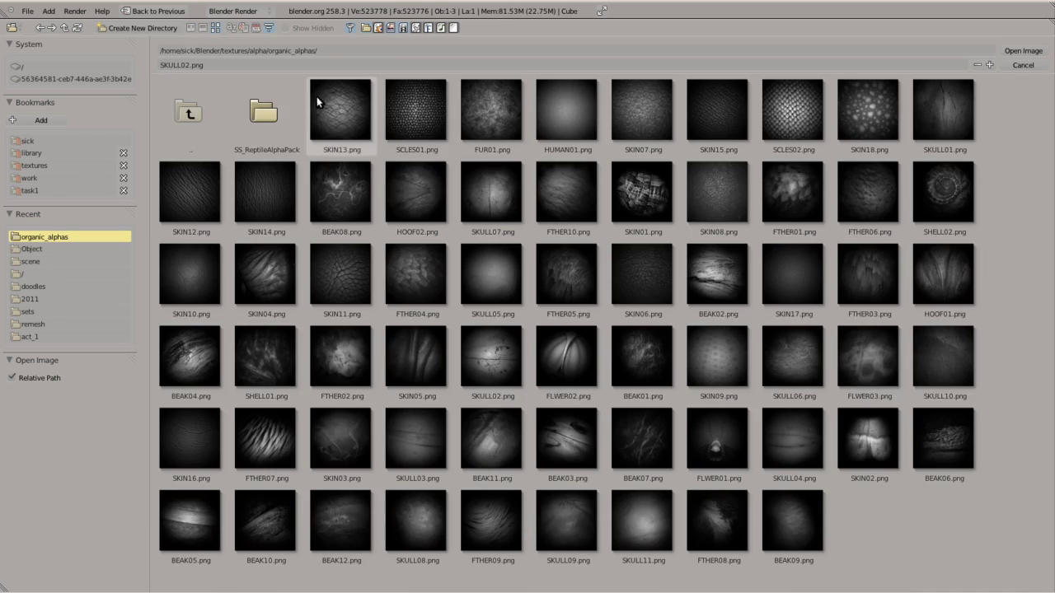
# Swap the alpha to SKULL11.png and carve a Crease groove beside the brow.
pyautogui.doubleClick(783, 517)
pyautogui.moveTo(507, 274)
pyautogui.mouseDown(button='middle')
pyautogui.moveTo(708, 294)
pyautogui.moveTo(483, 195)
pyautogui.moveTo(330, 224)
pyautogui.mouseUp(button='middle')
pyautogui.scroll(5, 441, 243)
pyautogui.hotkey('shift', 'c')
pyautogui.moveTo(400, 196); pyautogui.dragTo(353, 215)
pyautogui.moveTo(387, 222)
pyautogui.mouseDown(button='middle')
pyautogui.moveTo(355, 292)
pyautogui.moveTo(412, 176)
pyautogui.moveTo(376, 233)
pyautogui.moveTo(541, 294)
pyautogui.moveTo(549, 189)
pyautogui.moveTo(777, 322)
pyautogui.moveTo(478, 143)
pyautogui.moveTo(483, 263)
pyautogui.mouseUp(button='middle')
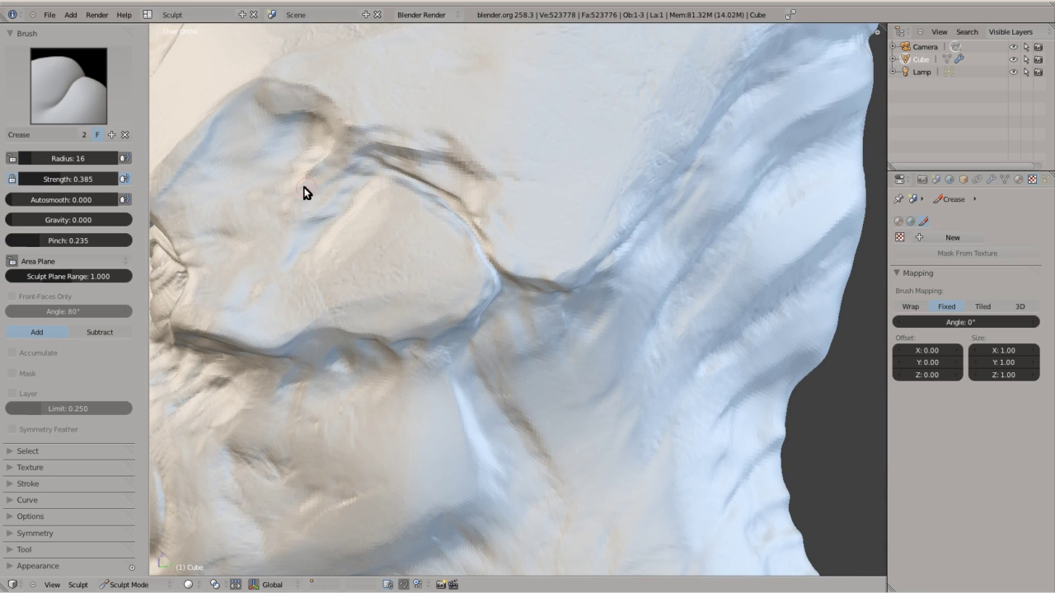
# Orbit around the creased brow, face and top of the head to inspect it.
pyautogui.moveTo(304, 190); pyautogui.dragTo(289, 272, button='middle')
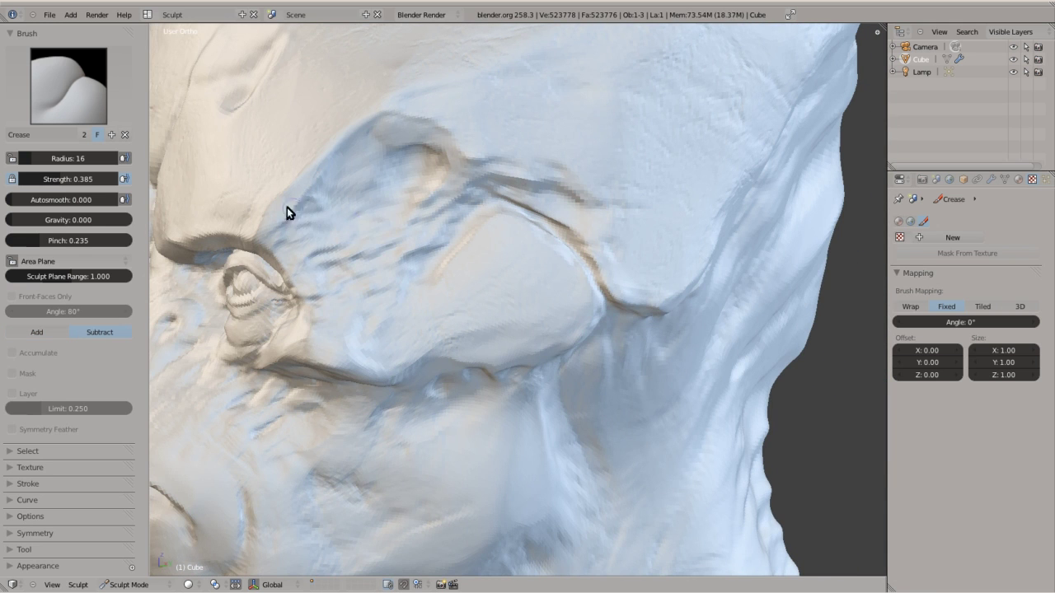
pyautogui.moveTo(381, 295)
pyautogui.mouseDown(button='middle')
pyautogui.moveTo(544, 266)
pyautogui.moveTo(584, 202)
pyautogui.moveTo(625, 285)
pyautogui.mouseUp(button='middle')
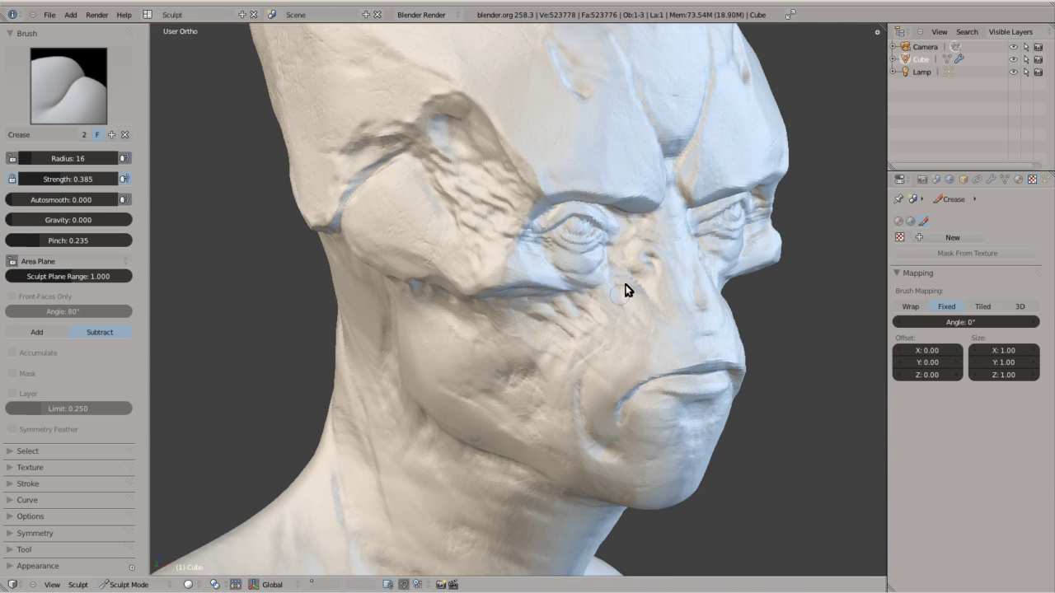
pyautogui.moveTo(582, 394); pyautogui.dragTo(603, 214, button='middle')
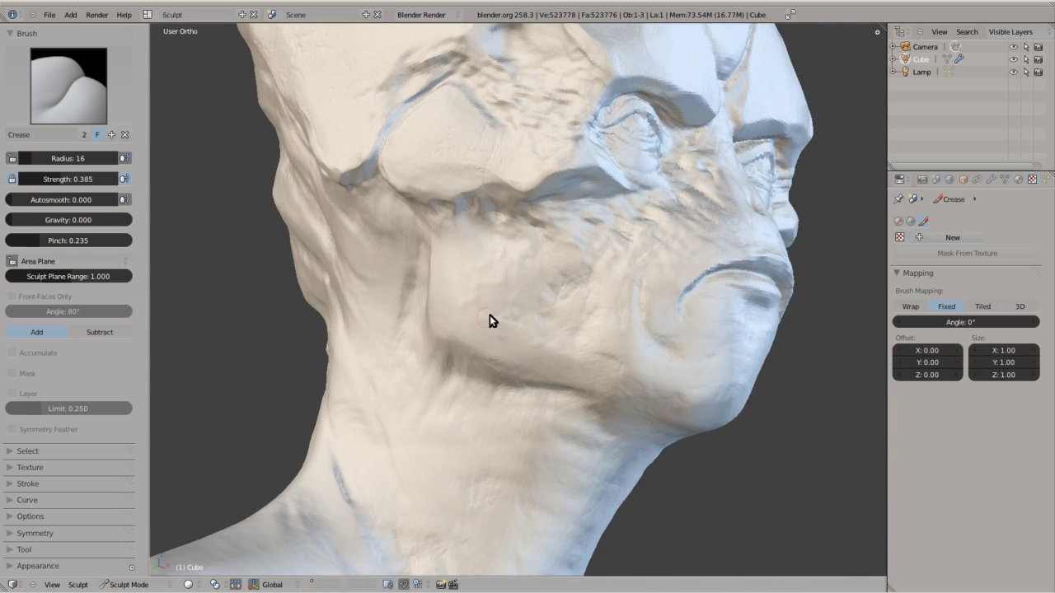
pyautogui.moveTo(678, 346)
pyautogui.mouseDown(button='middle')
pyautogui.moveTo(575, 272)
pyautogui.moveTo(683, 313)
pyautogui.moveTo(711, 290)
pyautogui.moveTo(513, 275)
pyautogui.moveTo(520, 486)
pyautogui.moveTo(586, 412)
pyautogui.moveTo(643, 308)
pyautogui.moveTo(533, 396)
pyautogui.moveTo(757, 336)
pyautogui.moveTo(537, 321)
pyautogui.moveTo(440, 266)
pyautogui.moveTo(591, 292)
pyautogui.moveTo(612, 206)
pyautogui.mouseUp(button='middle')
pyautogui.moveTo(384, 223)
pyautogui.keyDown('ctrl'); pyautogui.mouseDown(button='middle')
pyautogui.moveTo(567, 256)
pyautogui.moveTo(523, 365)
pyautogui.moveTo(490, 342)
pyautogui.mouseUp(button='middle'); pyautogui.keyUp('ctrl')
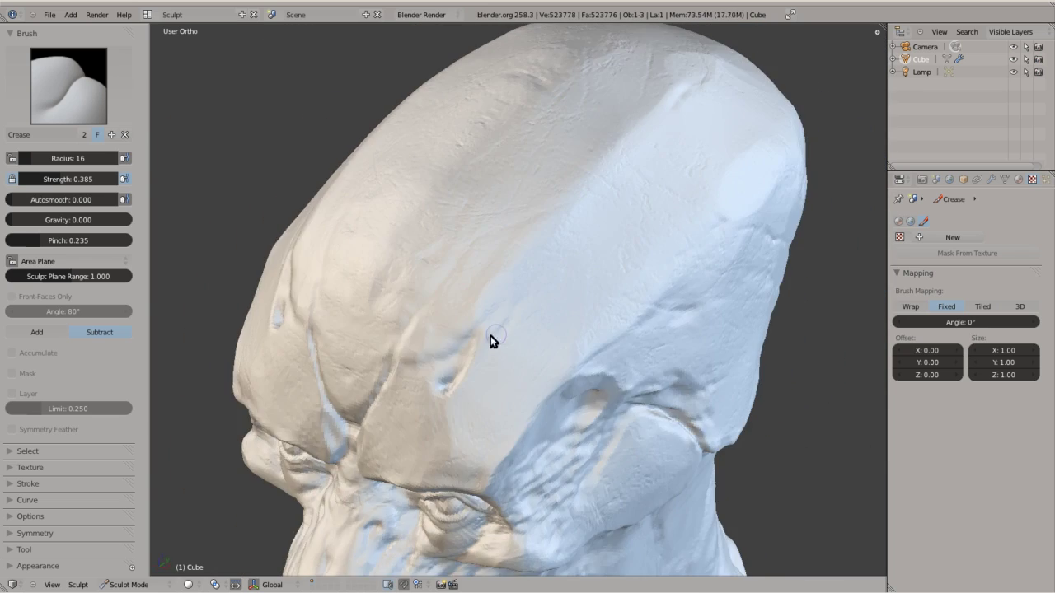
pyautogui.moveTo(354, 360)
pyautogui.mouseDown(button='middle')
pyautogui.moveTo(326, 234)
pyautogui.moveTo(483, 322)
pyautogui.moveTo(487, 275)
pyautogui.moveTo(384, 368)
pyautogui.moveTo(520, 374)
pyautogui.moveTo(308, 296)
pyautogui.moveTo(308, 275)
pyautogui.mouseUp(button='middle')
# Switch to the Clay brush and inspect the back of the head, neck and spine.
pyautogui.scroll(-4, 520, 374)
pyautogui.scroll(3, 308, 275)
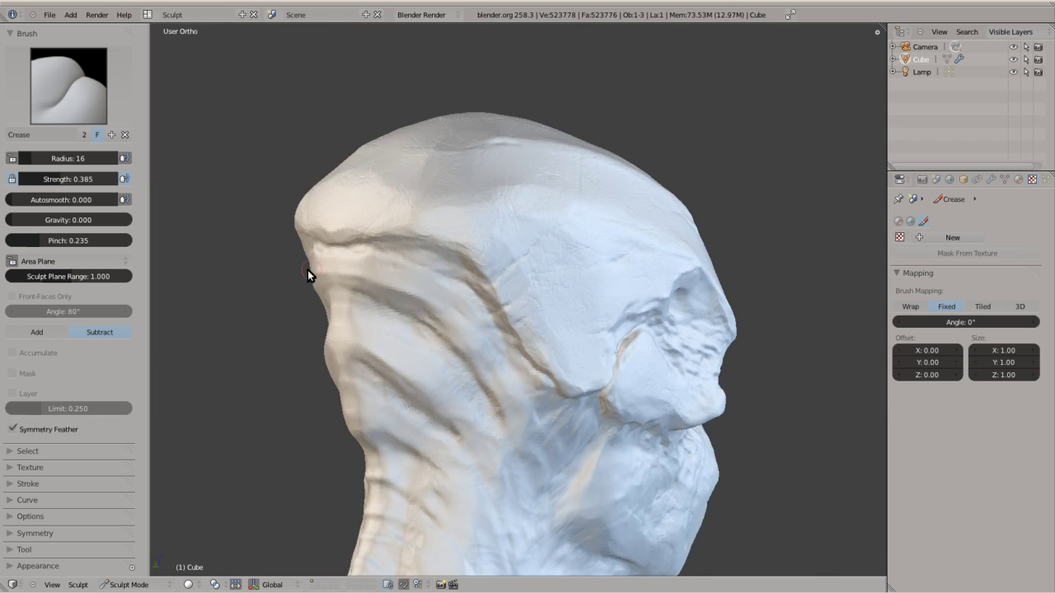
pyautogui.press('c')
pyautogui.moveTo(384, 424)
pyautogui.mouseDown(button='middle')
pyautogui.moveTo(533, 274)
pyautogui.moveTo(518, 406)
pyautogui.moveTo(363, 431)
pyautogui.moveTo(266, 324)
pyautogui.moveTo(223, 528)
pyautogui.moveTo(464, 480)
pyautogui.moveTo(313, 234)
pyautogui.moveTo(238, 310)
pyautogui.moveTo(353, 344)
pyautogui.mouseUp(button='middle')
pyautogui.scroll(-3, 353, 344)
pyautogui.scroll(5, 473, 285)
pyautogui.moveTo(477, 485)
pyautogui.mouseDown(button='middle')
pyautogui.moveTo(440, 407)
pyautogui.moveTo(397, 441)
pyautogui.moveTo(332, 275)
pyautogui.moveTo(470, 223)
pyautogui.moveTo(404, 247)
pyautogui.moveTo(593, 264)
pyautogui.moveTo(346, 206)
pyautogui.moveTo(483, 219)
pyautogui.mouseUp(button='middle')
pyautogui.scroll(-3, 440, 212)
pyautogui.scroll(3, 404, 247)
# Go to the front and right side views, maximize the viewport, and adjust brush falloff.
pyautogui.press('KP_1')
pyautogui.click(942, 195)
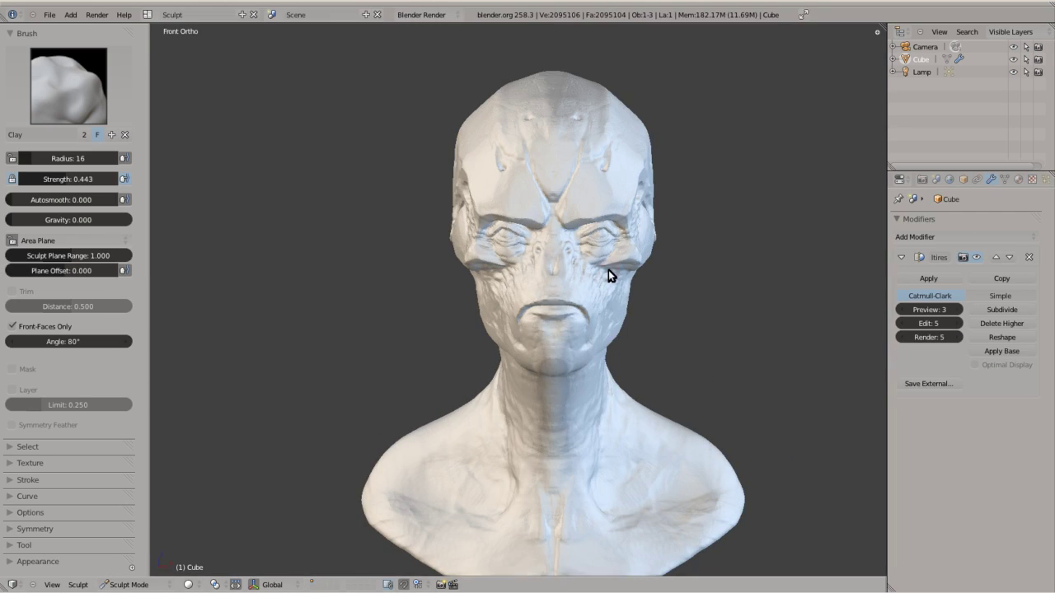
pyautogui.press('KP_3')
pyautogui.hotkey('ctrl', 'Up')
pyautogui.scroll(4, 513, 142)
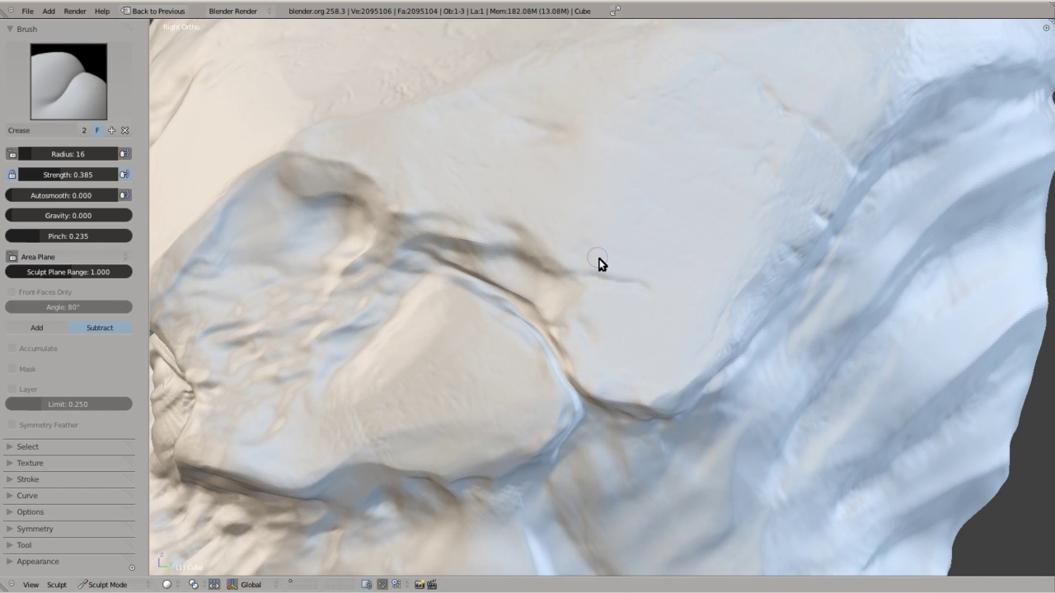
pyautogui.click(27, 496)
pyautogui.scroll(-4, 66, 412)
pyautogui.moveTo(577, 274); pyautogui.dragTo(534, 263)
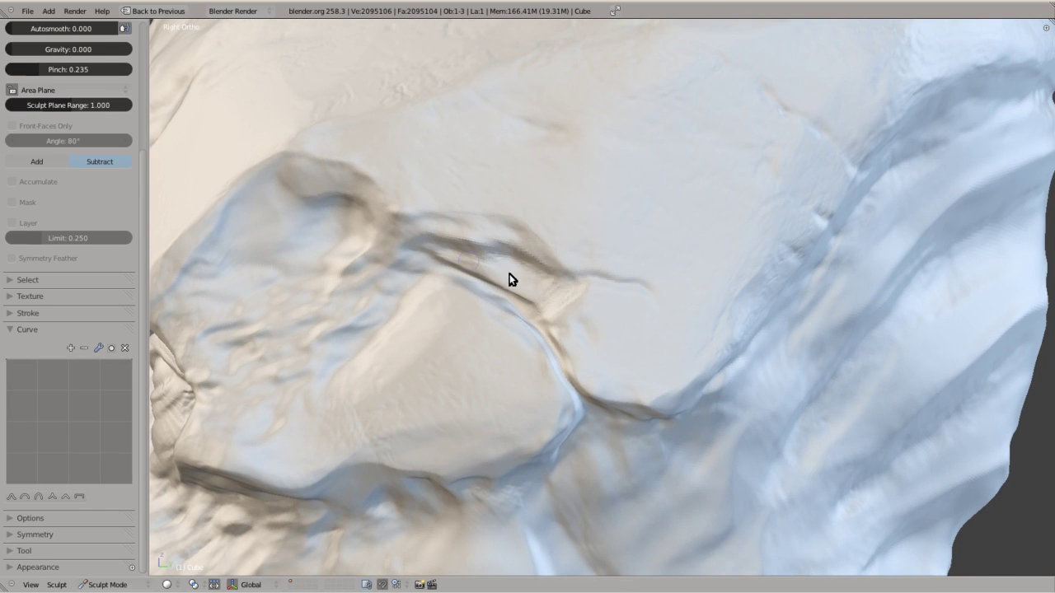
pyautogui.scroll(-1, 518, 288)
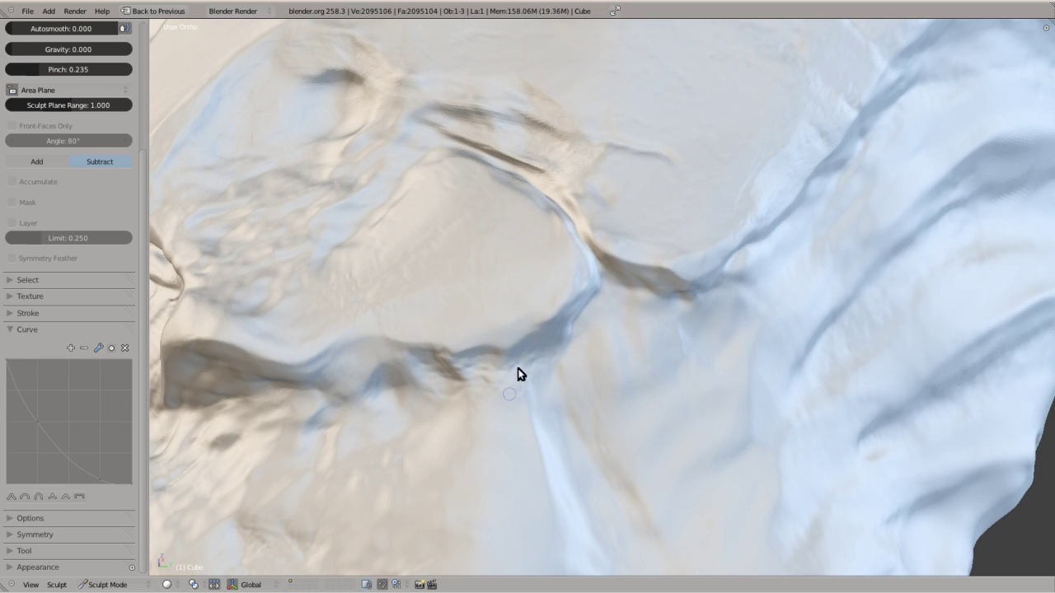
# Carve wrinkle striations along the temple crease, then turn the head to face front.
pyautogui.moveTo(519, 372); pyautogui.dragTo(384, 371)
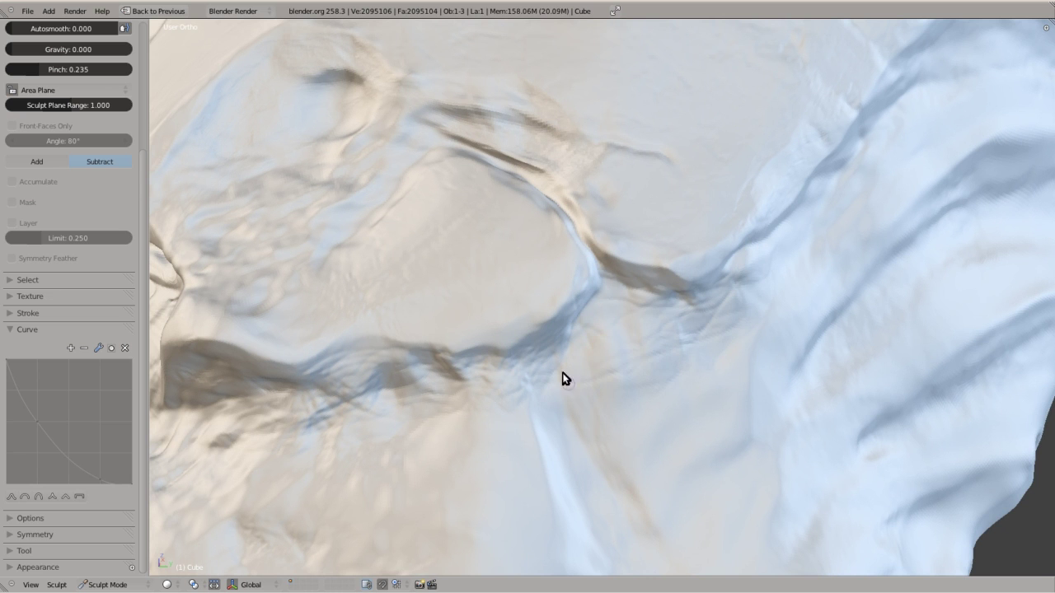
pyautogui.scroll(-8, 701, 296)
pyautogui.scroll(4, 644, 333)
pyautogui.moveTo(489, 383)
pyautogui.mouseDown(button='middle')
pyautogui.moveTo(638, 351)
pyautogui.moveTo(571, 309)
pyautogui.moveTo(481, 226)
pyautogui.moveTo(586, 283)
pyautogui.moveTo(370, 420)
pyautogui.mouseUp(button='middle')
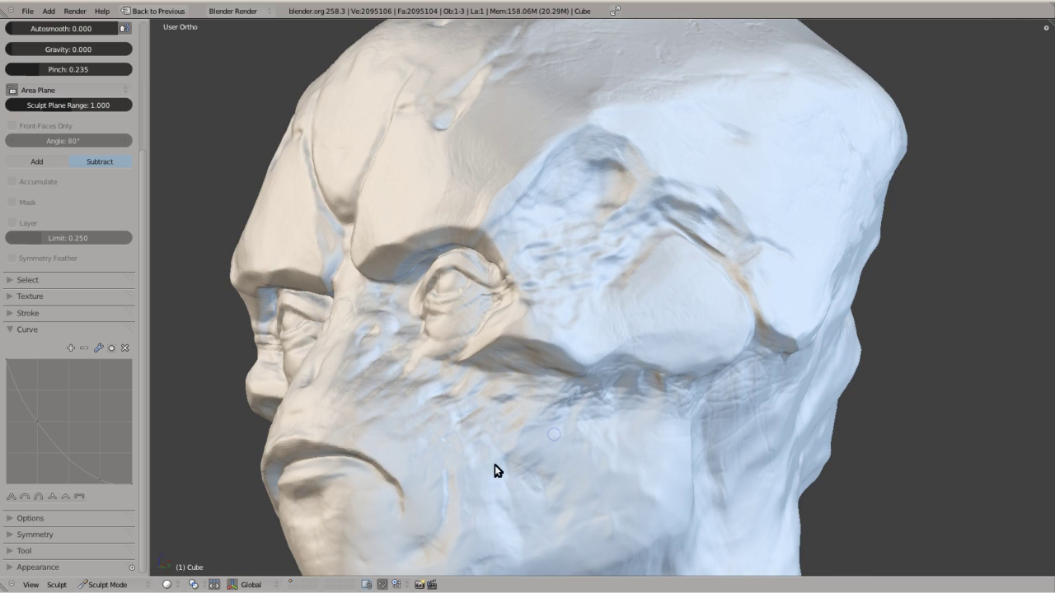
pyautogui.scroll(-5, 498, 429)
pyautogui.moveTo(511, 364); pyautogui.dragTo(384, 275, button='middle')
pyautogui.scroll(7, 461, 247)
pyautogui.scroll(2, 412, 231)
pyautogui.scroll(-3, 266, 256)
# Sculpt mirrored detail into both eyelids and switch to the Inflate brush.
pyautogui.moveTo(366, 298)
pyautogui.mouseDown()
pyautogui.moveTo(381, 247)
pyautogui.moveTo(449, 270)
pyautogui.mouseUp()
pyautogui.scroll(-3, 271, 161)
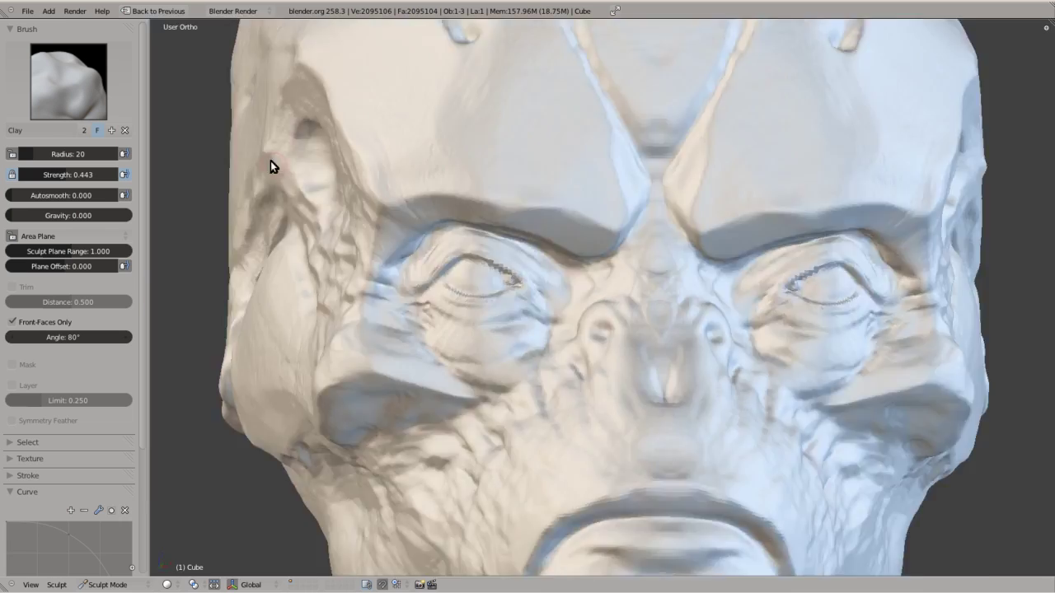
pyautogui.scroll(3, 372, 400)
pyautogui.scroll(3, 344, 292)
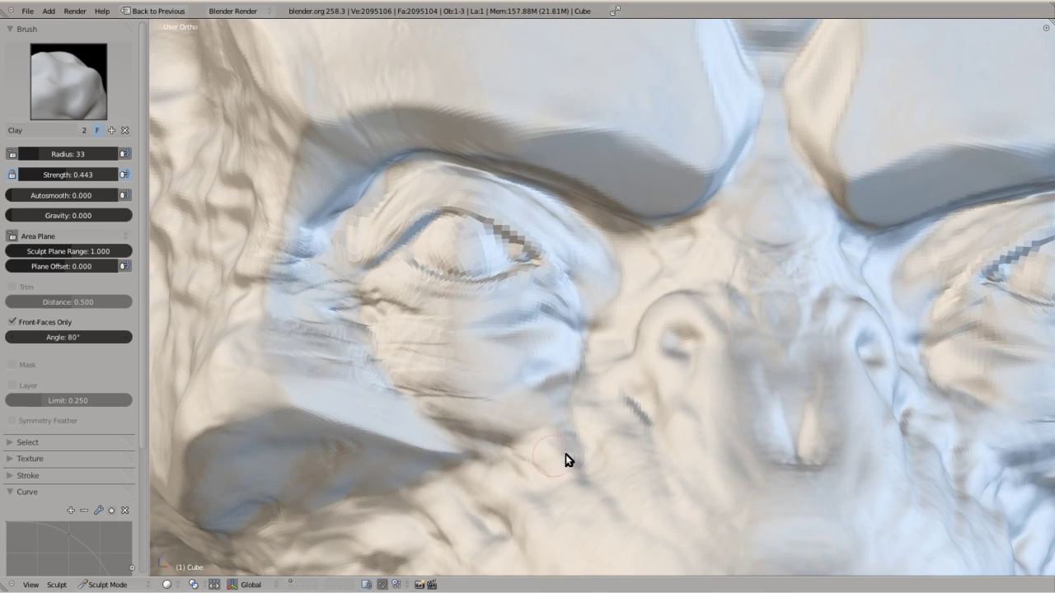
pyautogui.moveTo(377, 530); pyautogui.dragTo(428, 240, button='middle')
pyautogui.press('i')
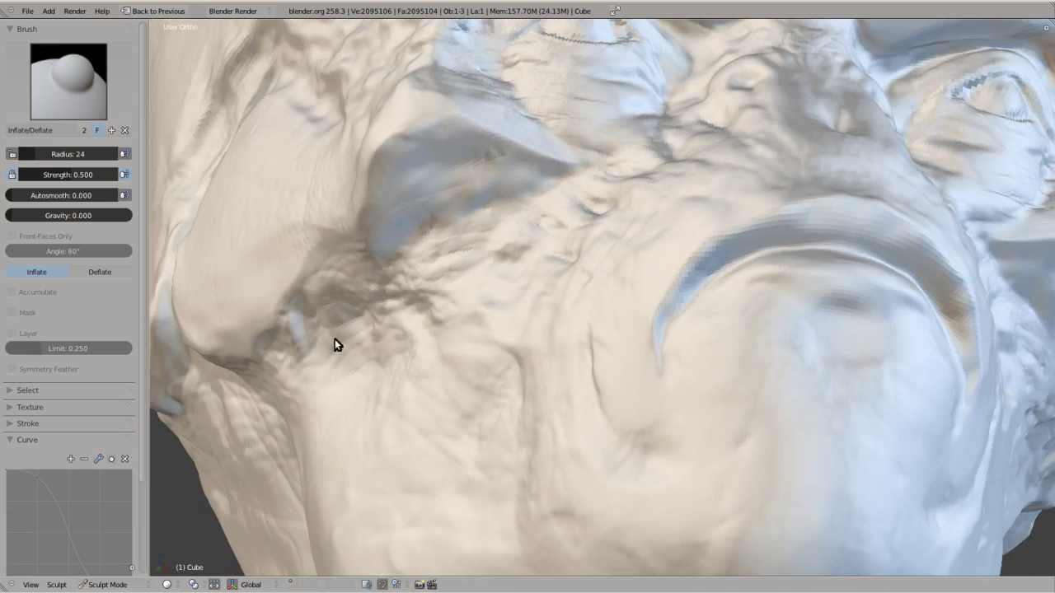
pyautogui.scroll(-3, 335, 344)
pyautogui.moveTo(535, 217); pyautogui.dragTo(557, 107, button='middle')
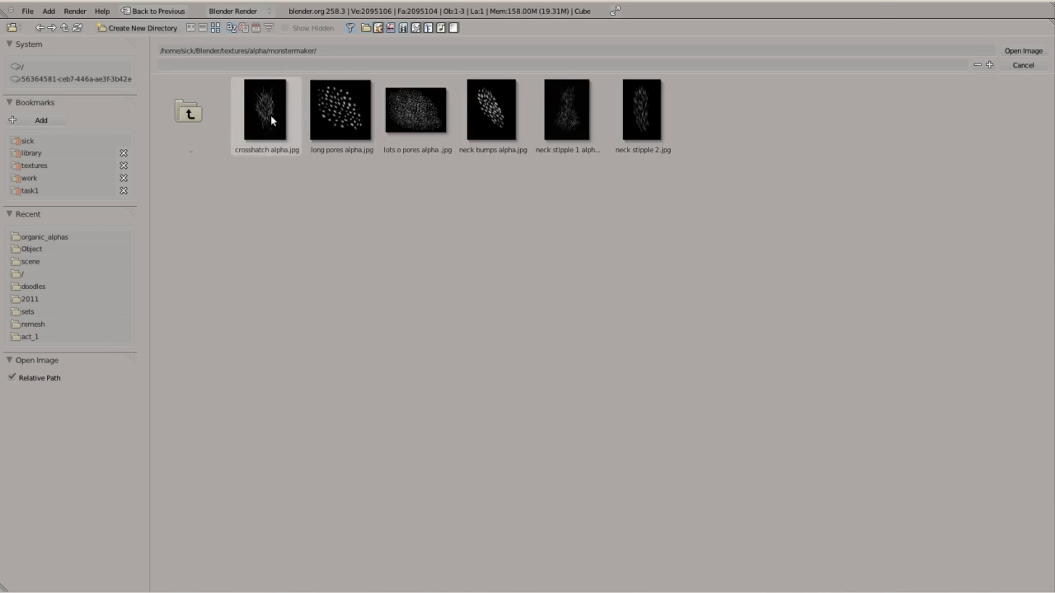
# Load crosshatch alpha.jpg as the brush texture and stamp it across the neck and face.
pyautogui.doubleClick(270, 115)
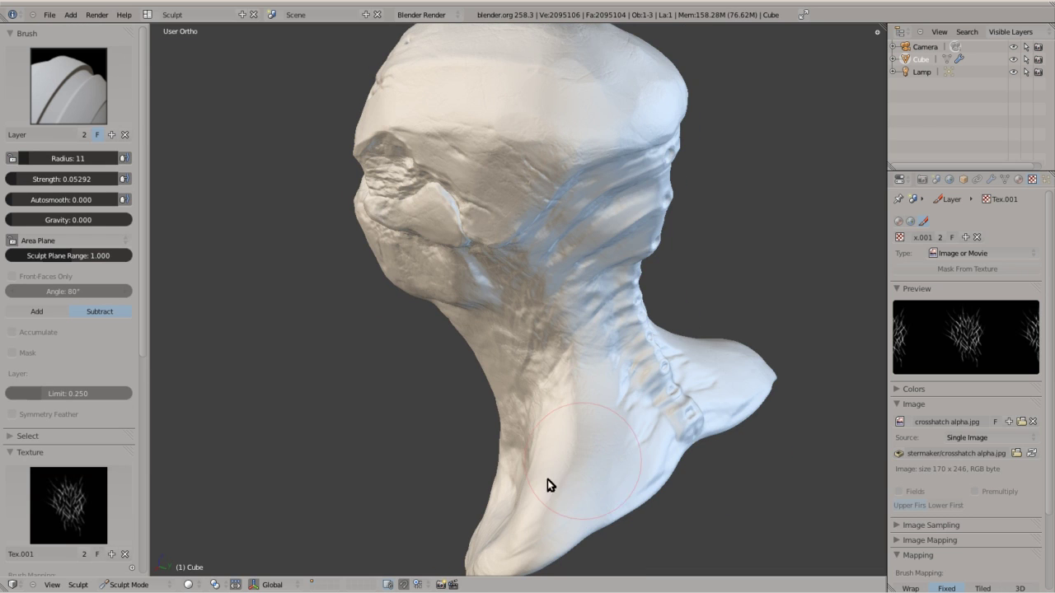
pyautogui.moveTo(547, 478); pyautogui.dragTo(529, 174, button='middle')
pyautogui.moveTo(607, 218)
pyautogui.mouseDown(button='middle')
pyautogui.moveTo(649, 267)
pyautogui.moveTo(666, 440)
pyautogui.mouseUp(button='middle')
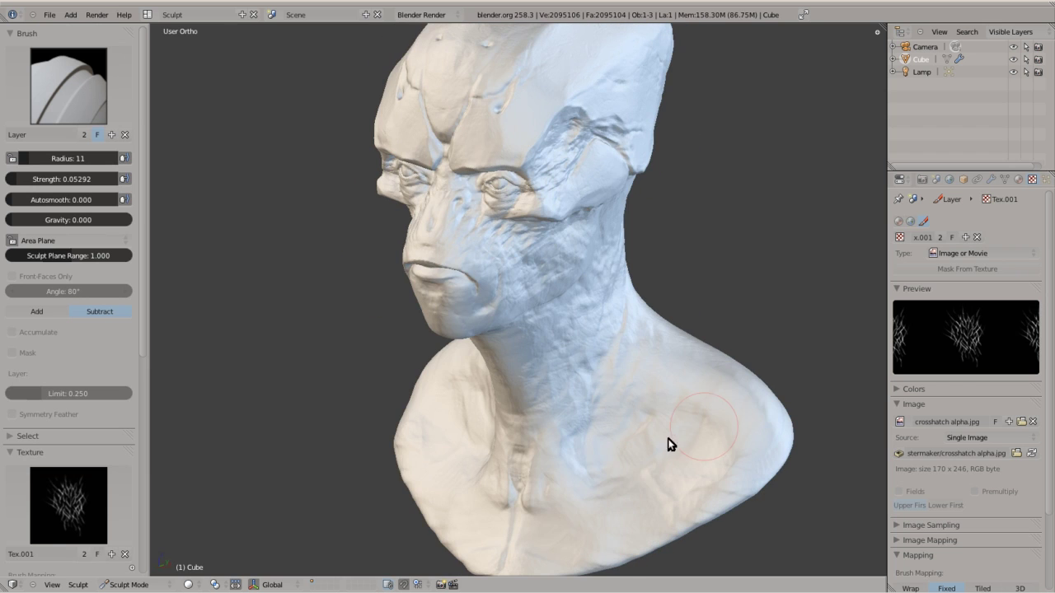
pyautogui.moveTo(563, 402); pyautogui.dragTo(505, 471, button='middle')
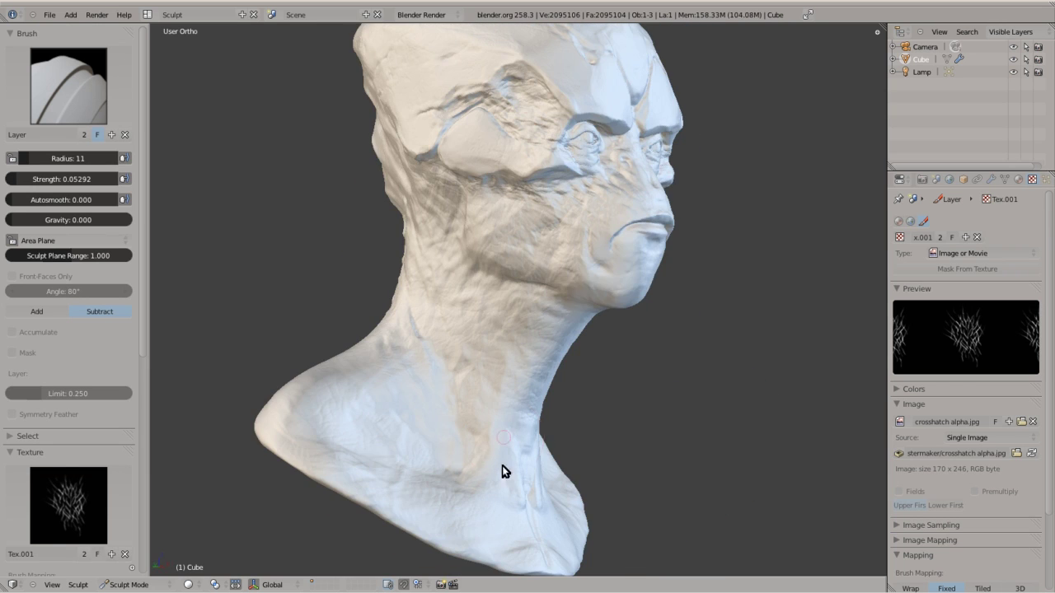
pyautogui.moveTo(609, 228)
pyautogui.mouseDown(button='middle')
pyautogui.moveTo(483, 245)
pyautogui.moveTo(517, 183)
pyautogui.mouseUp(button='middle')
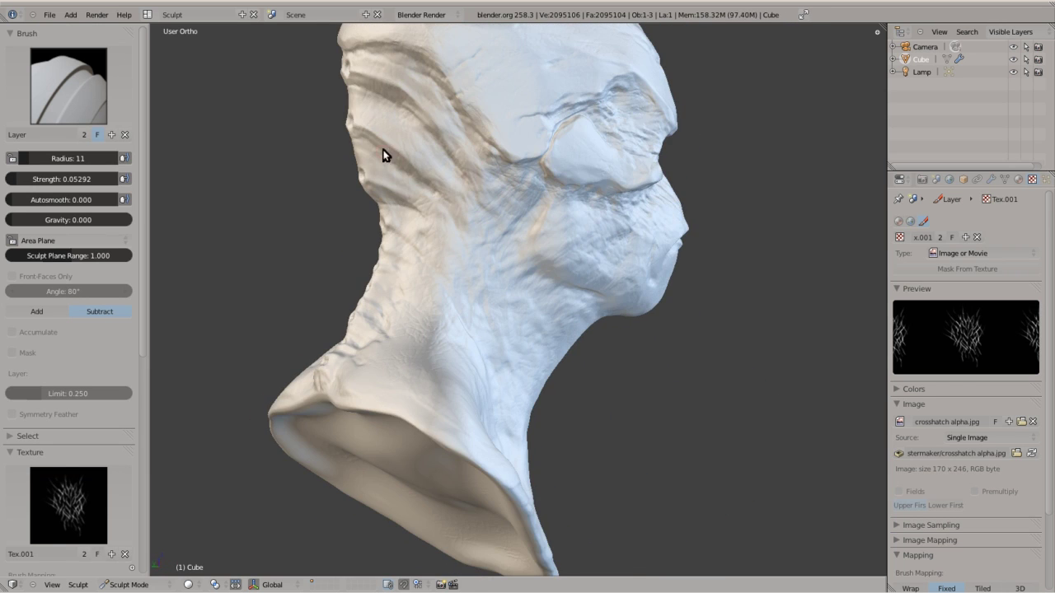
pyautogui.moveTo(383, 155); pyautogui.dragTo(464, 334, button='middle')
pyautogui.moveTo(389, 361); pyautogui.dragTo(427, 481, button='middle')
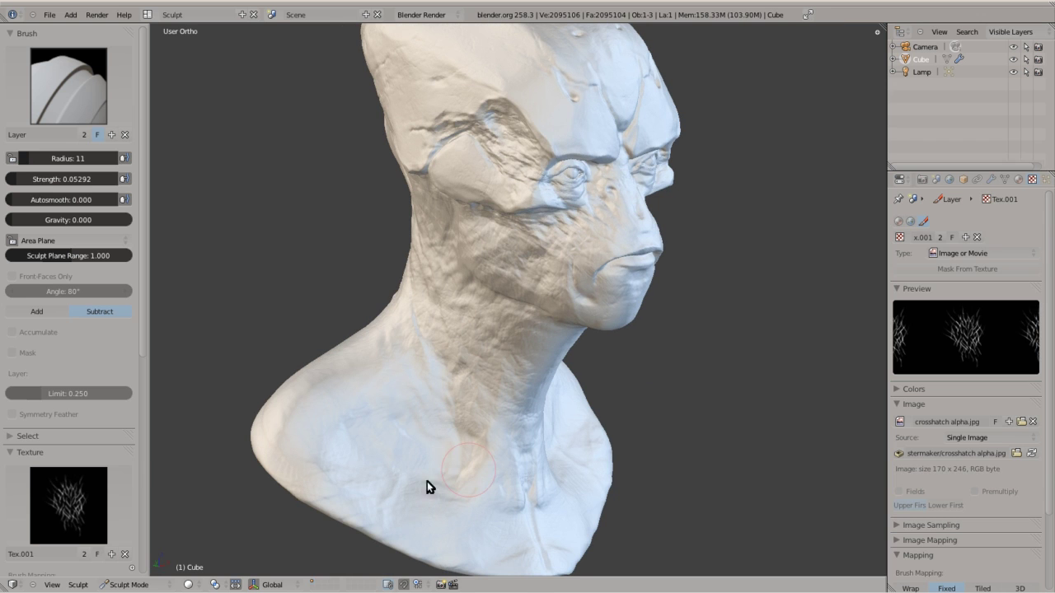
pyautogui.moveTo(300, 335); pyautogui.dragTo(370, 353, button='middle')
pyautogui.moveTo(360, 456)
pyautogui.mouseDown(button='middle')
pyautogui.moveTo(431, 291)
pyautogui.moveTo(470, 146)
pyautogui.moveTo(563, 202)
pyautogui.mouseUp(button='middle')
pyautogui.moveTo(618, 63); pyautogui.dragTo(396, 186, button='middle')
pyautogui.scroll(-4, 530, 222)
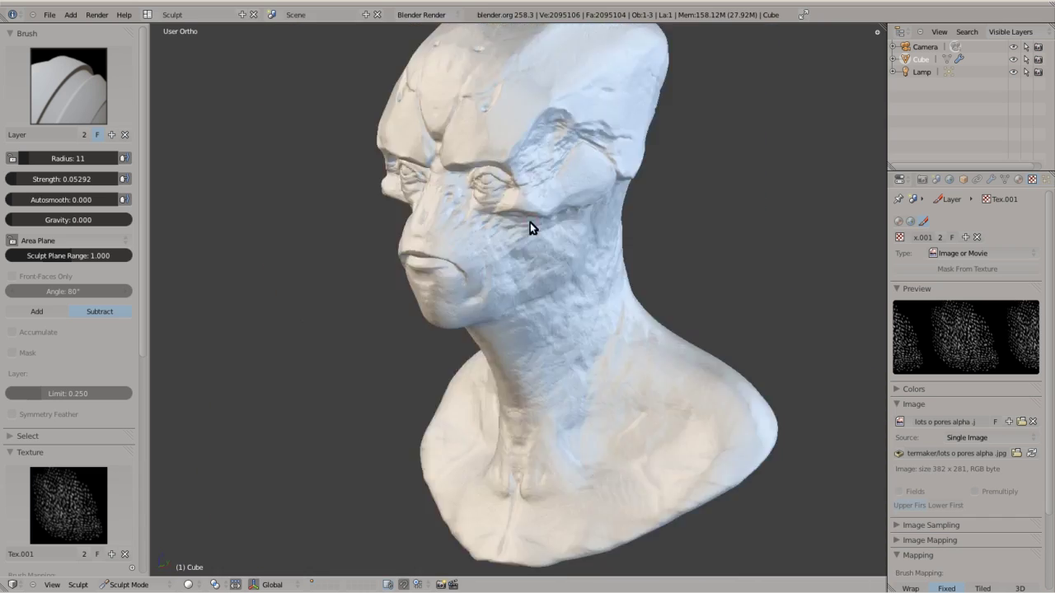
# Load the neck stipple 1 alpha and stamp stipple texture onto the neck.
pyautogui.click(1021, 421)
pyautogui.doubleClick(543, 129)
pyautogui.moveTo(442, 330); pyautogui.dragTo(435, 236, button='middle')
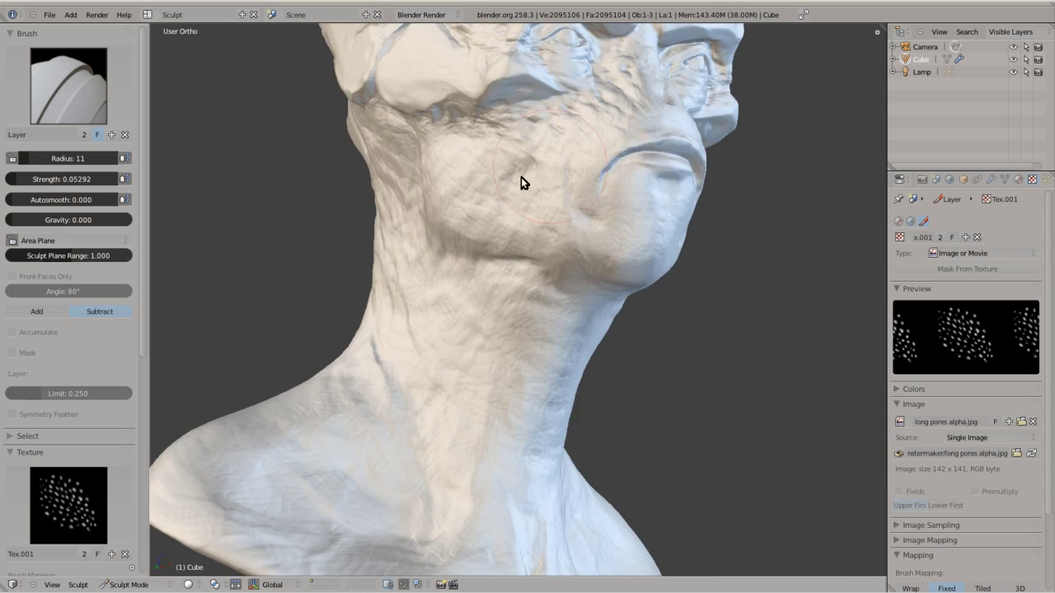
pyautogui.moveTo(521, 177)
pyautogui.mouseDown(button='middle')
pyautogui.moveTo(604, 130)
pyautogui.moveTo(544, 141)
pyautogui.moveTo(495, 341)
pyautogui.mouseUp(button='middle')
pyautogui.click(1021, 421)
# Load the curved-scales alpha from organic_alphas/SS_ReptileAlphaPack as the brush texture.
pyautogui.click(215, 27)
pyautogui.doubleClick(264, 111)
pyautogui.doubleClick(264, 111)
pyautogui.doubleClick(189, 113)
pyautogui.doubleClick(190, 113)
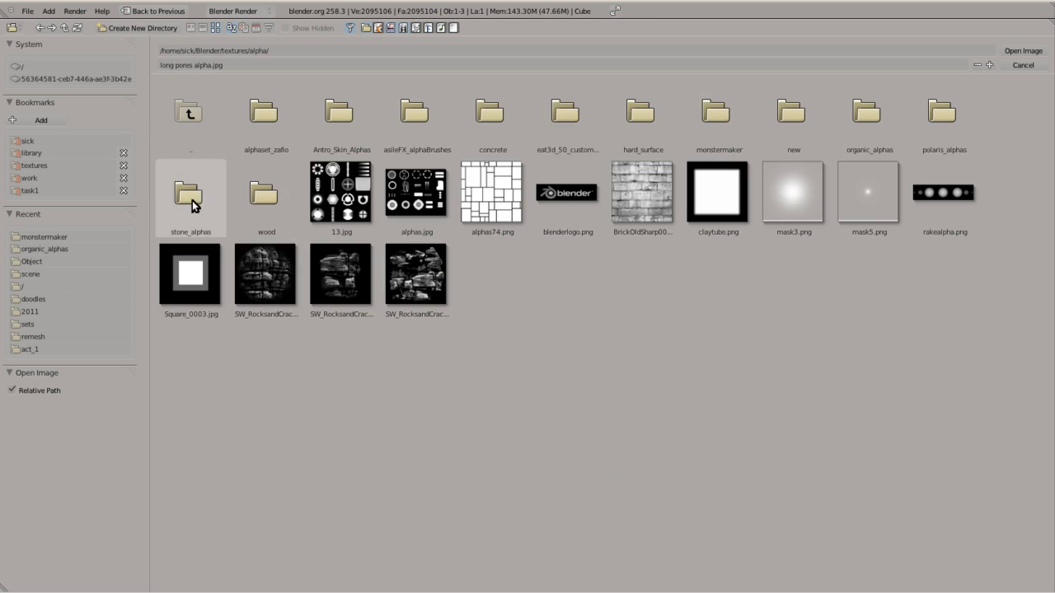
pyautogui.doubleClick(866, 111)
pyautogui.doubleClick(264, 112)
pyautogui.doubleClick(567, 110)
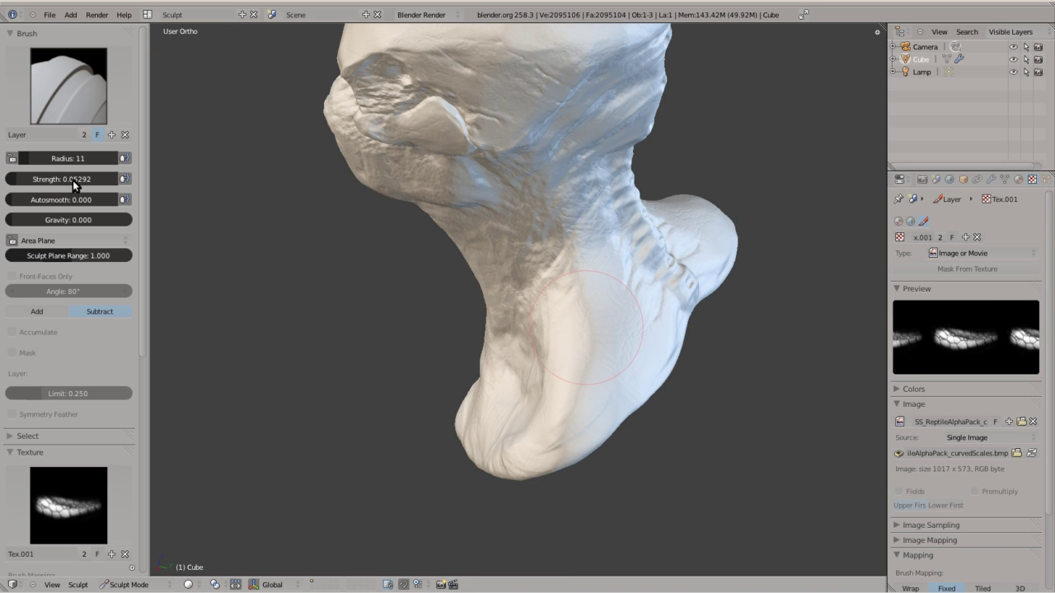
# Set brush strength to 0.103 and paint reptile scales across the neck, jaw and cheek.
pyautogui.moveTo(589, 336); pyautogui.dragTo(530, 220, button='middle')
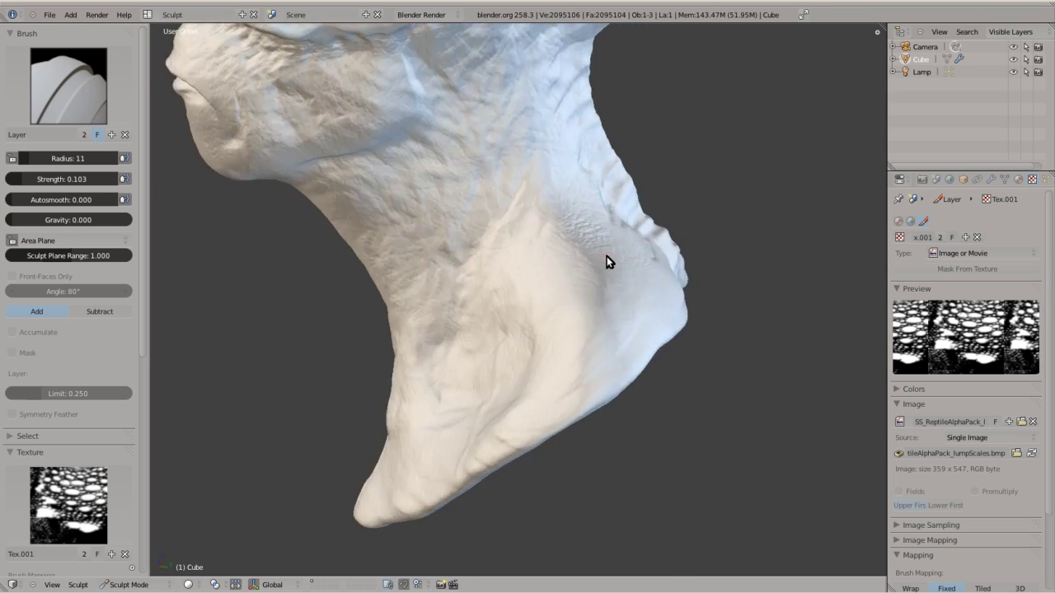
pyautogui.moveTo(488, 199)
pyautogui.mouseDown(button='middle')
pyautogui.moveTo(508, 183)
pyautogui.moveTo(590, 202)
pyautogui.mouseUp(button='middle')
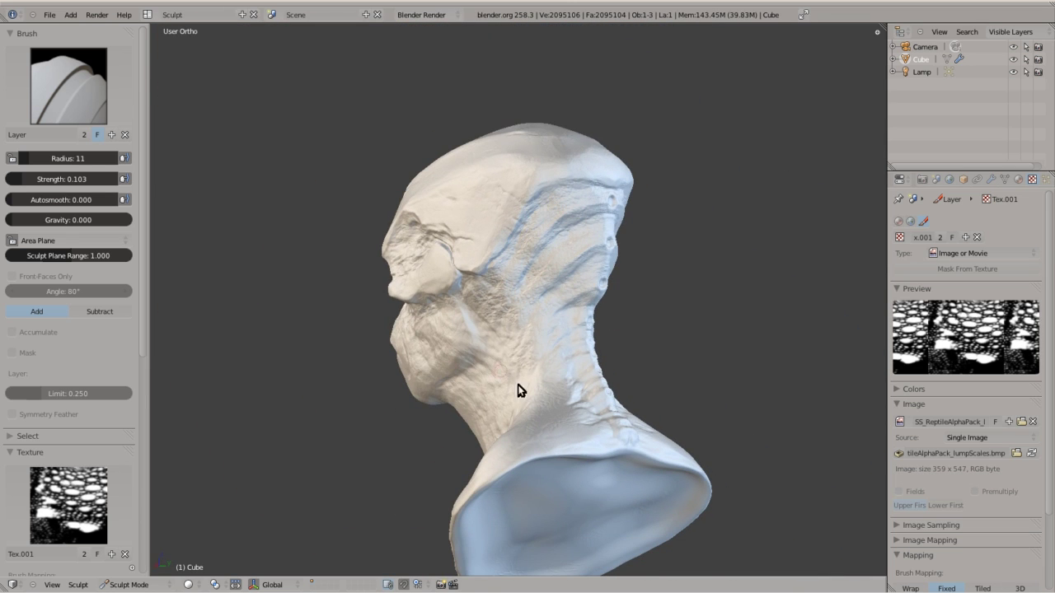
pyautogui.moveTo(517, 383); pyautogui.dragTo(418, 360, button='middle')
pyautogui.moveTo(457, 399); pyautogui.dragTo(577, 430, button='middle')
pyautogui.moveTo(575, 474)
pyautogui.mouseDown(button='middle')
pyautogui.moveTo(560, 441)
pyautogui.moveTo(612, 464)
pyautogui.moveTo(596, 370)
pyautogui.moveTo(648, 483)
pyautogui.moveTo(560, 470)
pyautogui.moveTo(502, 384)
pyautogui.moveTo(528, 374)
pyautogui.moveTo(546, 340)
pyautogui.moveTo(568, 201)
pyautogui.moveTo(591, 278)
pyautogui.moveTo(401, 217)
pyautogui.moveTo(492, 223)
pyautogui.mouseUp(button='middle')
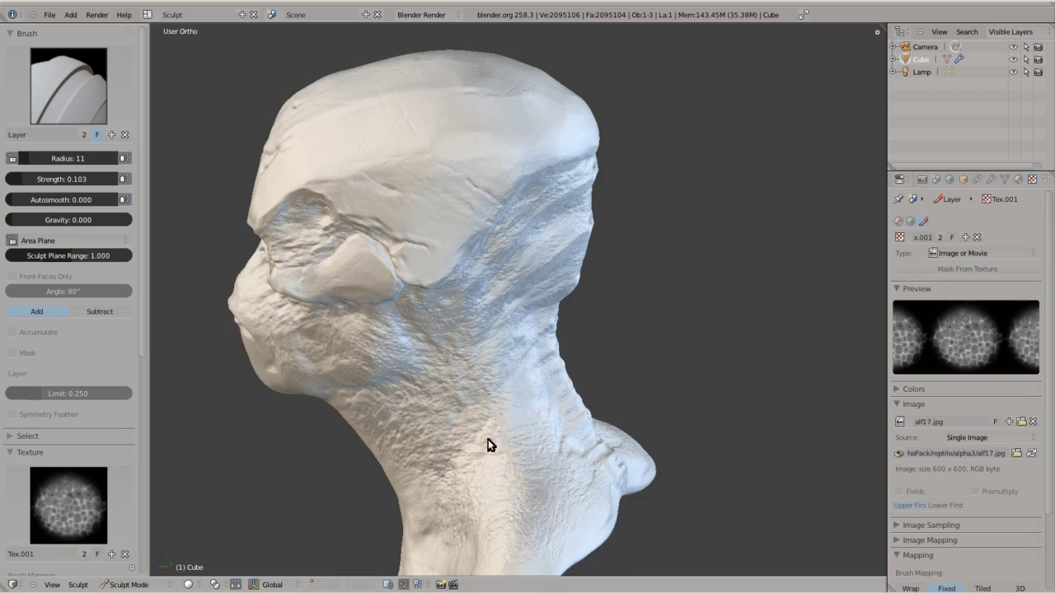
pyautogui.moveTo(488, 445)
pyautogui.mouseDown(button='middle')
pyautogui.moveTo(425, 327)
pyautogui.moveTo(344, 287)
pyautogui.mouseUp(button='middle')
pyautogui.scroll(3, 377, 308)
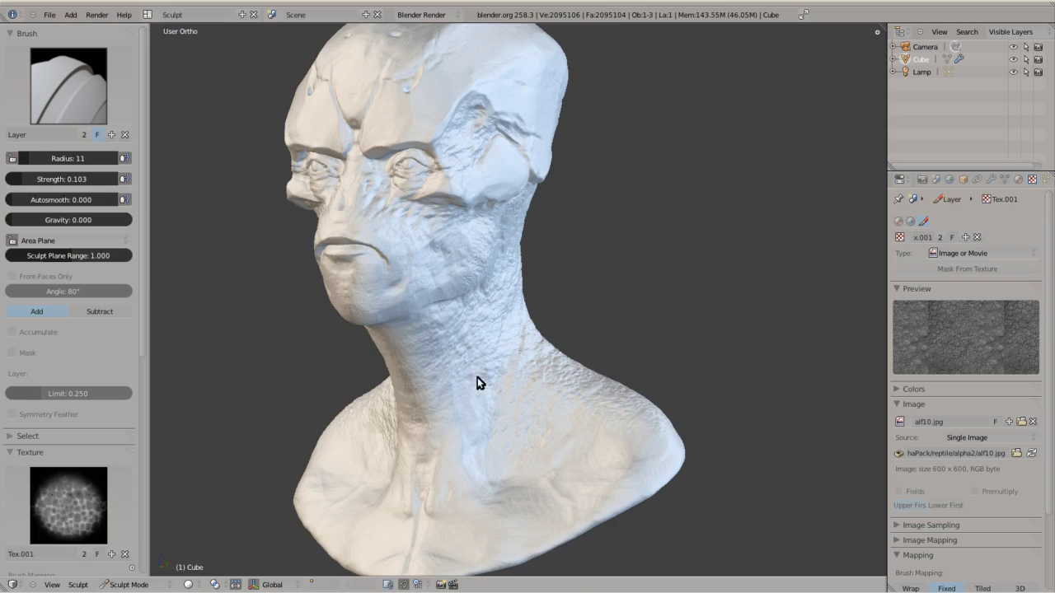
pyautogui.moveTo(454, 369)
pyautogui.mouseDown(button='middle')
pyautogui.moveTo(520, 306)
pyautogui.moveTo(529, 363)
pyautogui.moveTo(501, 292)
pyautogui.moveTo(396, 202)
pyautogui.mouseUp(button='middle')
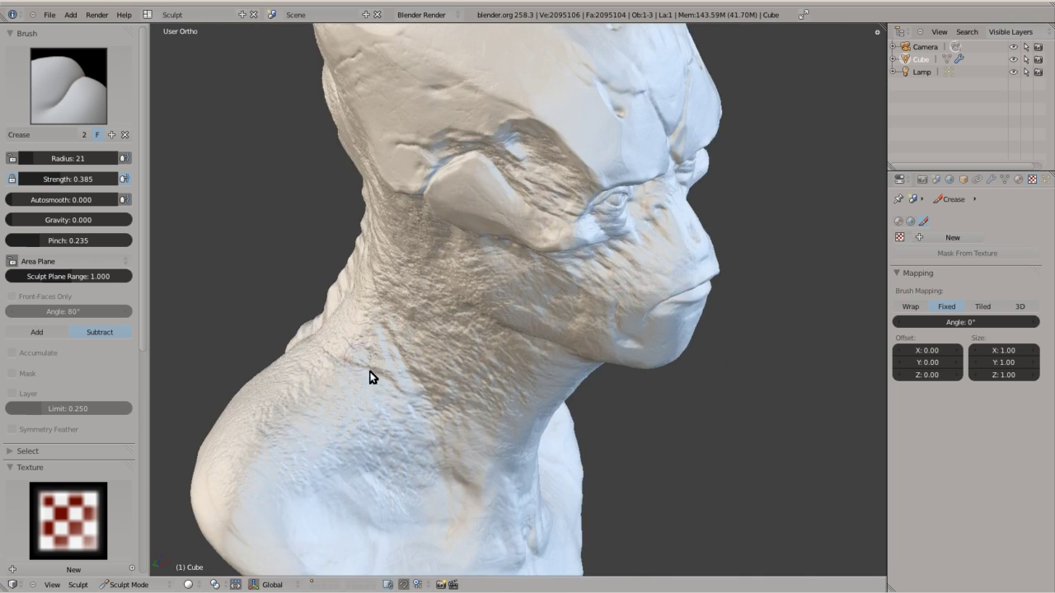
# Crease the ridges behind the head with brush radius 8.
pyautogui.moveTo(507, 280)
pyautogui.mouseDown(button='middle')
pyautogui.moveTo(452, 101)
pyautogui.moveTo(464, 150)
pyautogui.moveTo(581, 153)
pyautogui.moveTo(430, 247)
pyautogui.mouseUp(button='middle')
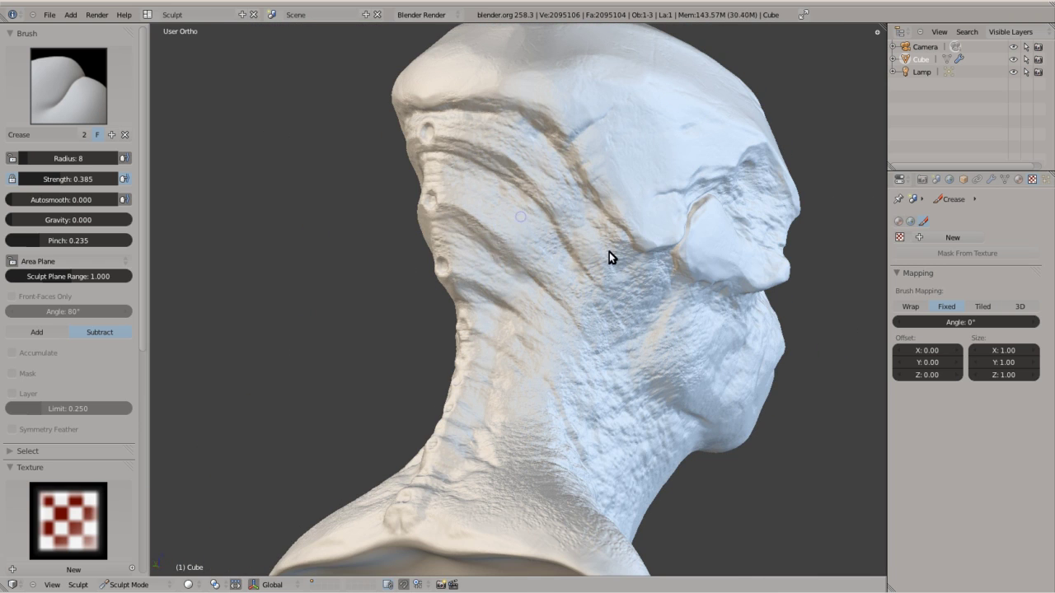
pyautogui.moveTo(531, 452)
pyautogui.mouseDown(button='middle')
pyautogui.moveTo(398, 456)
pyautogui.moveTo(490, 541)
pyautogui.moveTo(584, 360)
pyautogui.moveTo(500, 459)
pyautogui.moveTo(472, 546)
pyautogui.moveTo(489, 539)
pyautogui.moveTo(530, 459)
pyautogui.moveTo(566, 255)
pyautogui.mouseUp(button='middle')
pyautogui.scroll(5, 489, 192)
pyautogui.moveTo(489, 192)
pyautogui.mouseDown(button='middle')
pyautogui.moveTo(462, 146)
pyautogui.moveTo(516, 366)
pyautogui.moveTo(447, 206)
pyautogui.mouseUp(button='middle')
# Raise the brush radius to 18 and crease the eyelid folds and mouth corners.
pyautogui.moveTo(578, 146); pyautogui.dragTo(438, 173, button='middle')
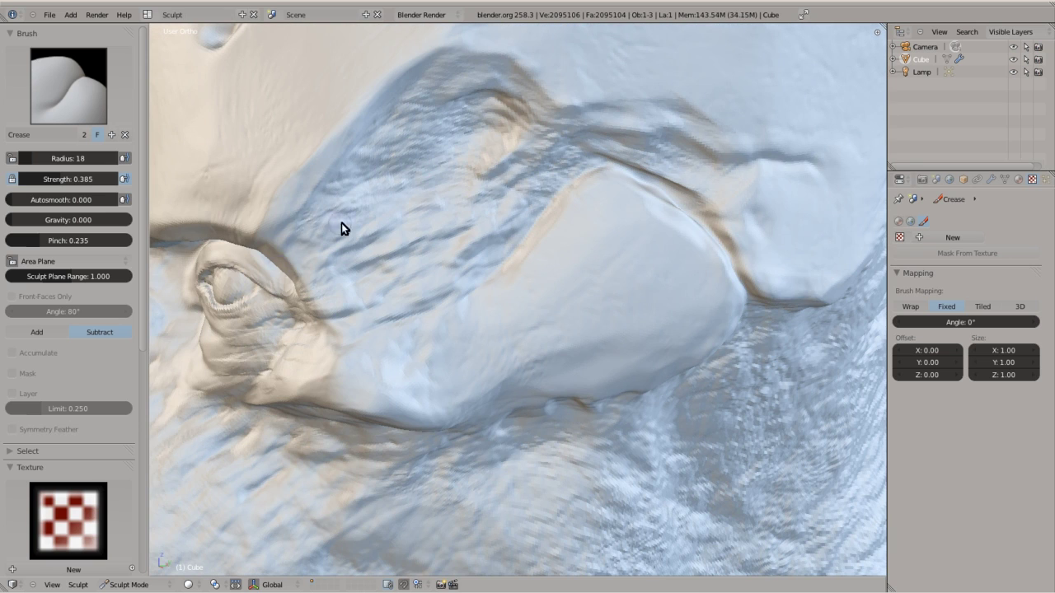
pyautogui.scroll(-6, 376, 384)
pyautogui.scroll(6, 449, 271)
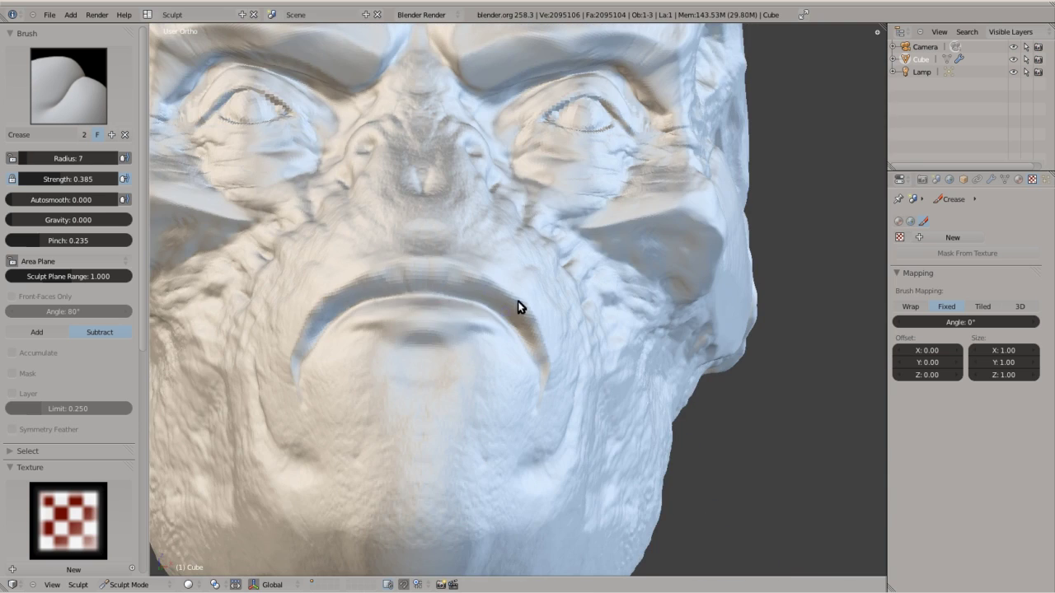
pyautogui.scroll(-5, 517, 306)
pyautogui.moveTo(612, 271); pyautogui.dragTo(330, 357, button='middle')
pyautogui.scroll(5, 329, 358)
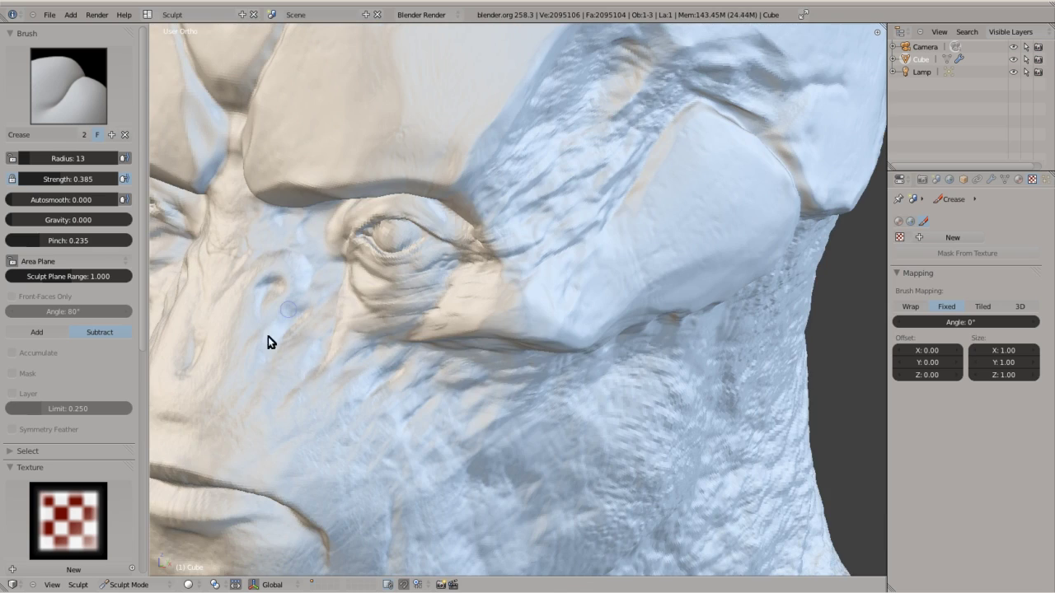
pyautogui.scroll(-4, 419, 382)
pyautogui.moveTo(420, 383); pyautogui.dragTo(544, 319, button='middle')
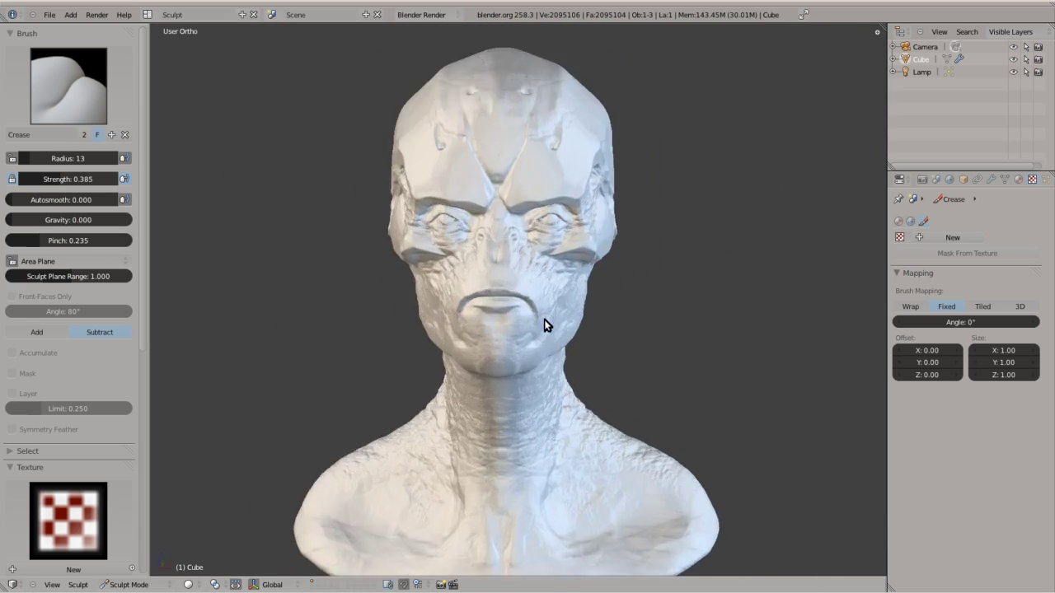